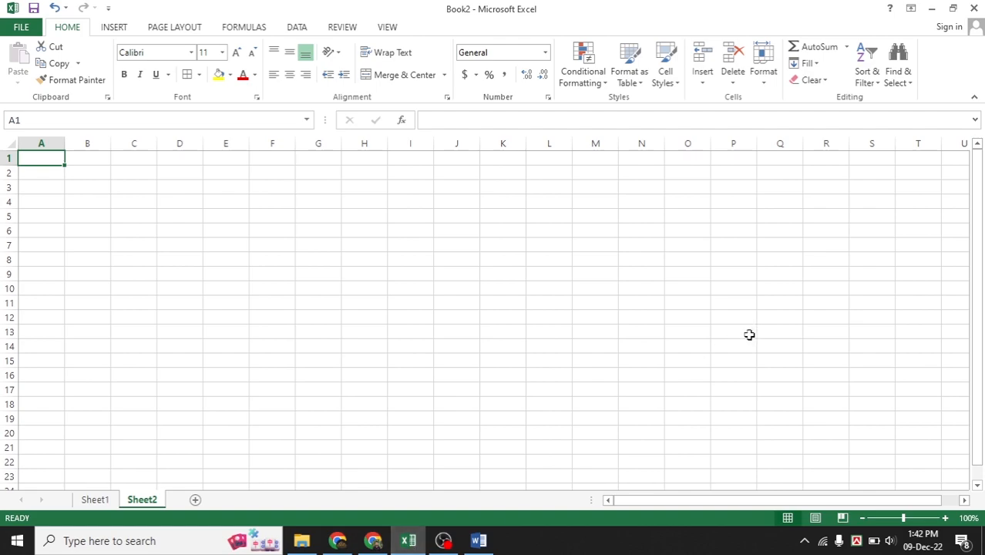
Switch to the Word document and change the full name typed there to lowercase.
{"action": "left_click", "coordinate": [547, 302]}
{"action": "left_click", "coordinate": [477, 543]}
{"action": "left_click", "coordinate": [395, 311]}
{"action": "left_click_drag", "start_coordinate": [559, 222], "coordinate": [251, 185]}
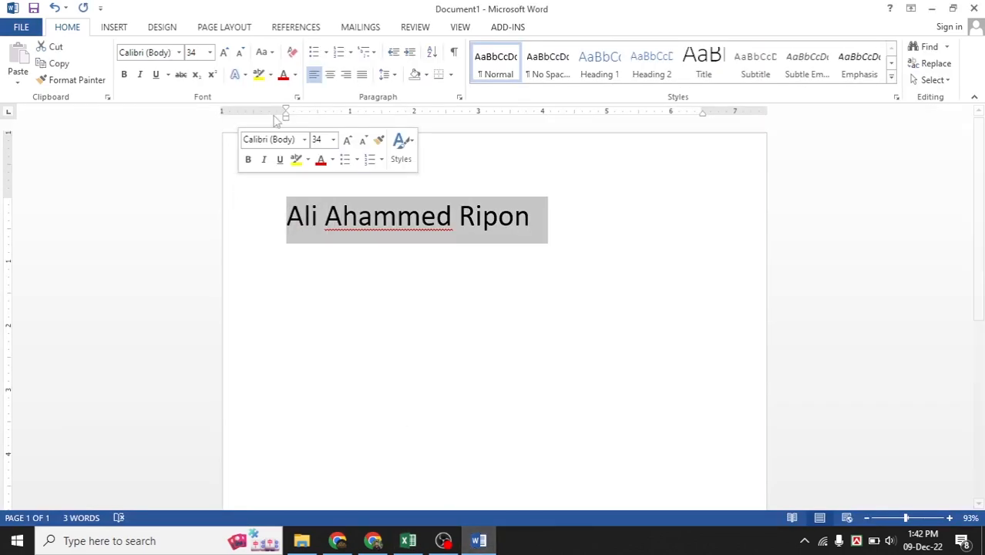
{"action": "left_click", "coordinate": [267, 60]}
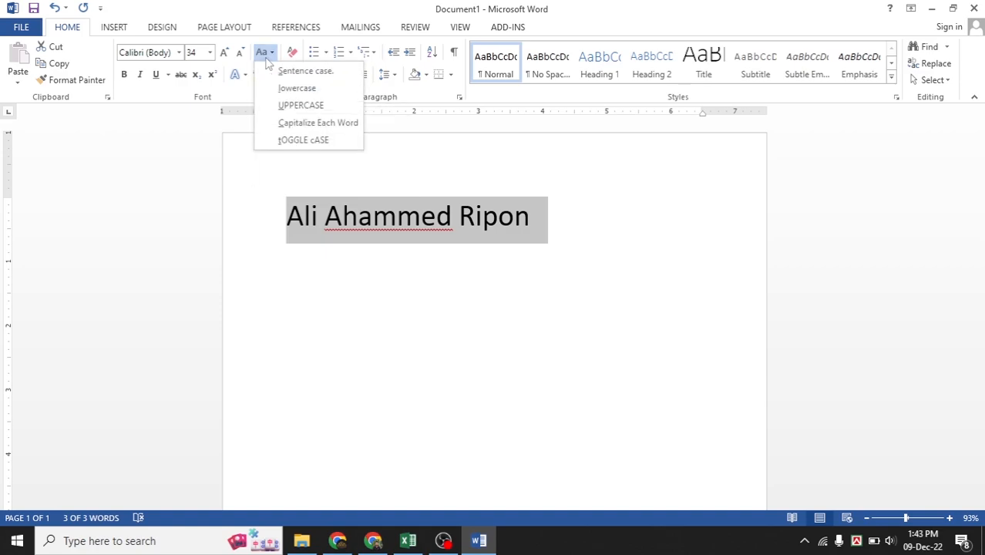
{"action": "left_click", "coordinate": [294, 89]}
Try the UPPERCASE and Capitalize Each Word options on the selected name, returning it to lowercase.
{"action": "left_click", "coordinate": [264, 54]}
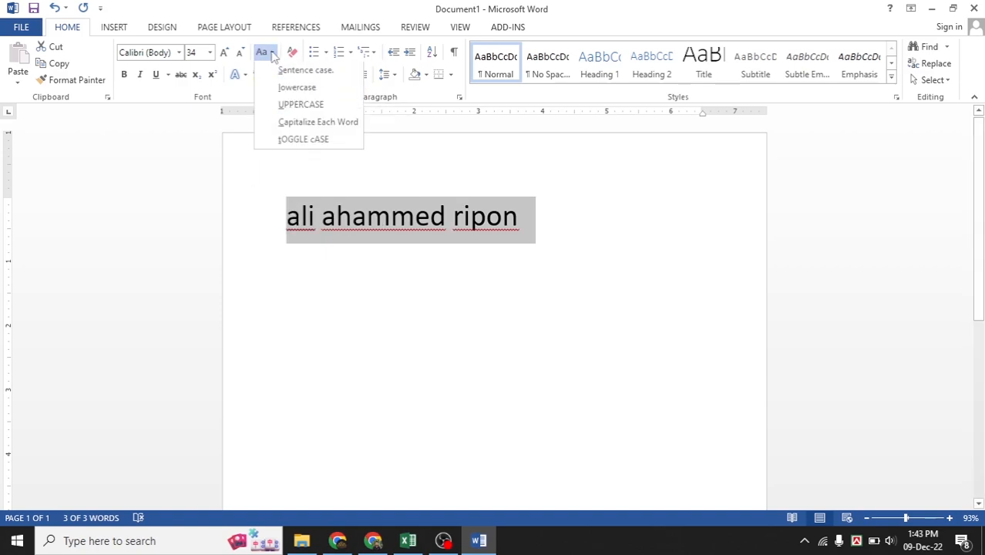
{"action": "left_click", "coordinate": [300, 103]}
{"action": "left_click", "coordinate": [263, 53]}
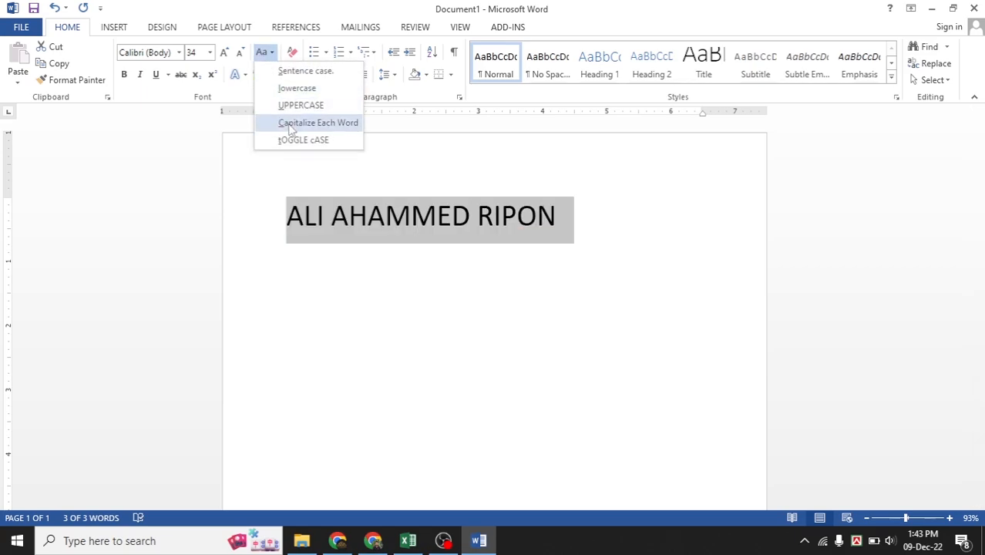
{"action": "left_click", "coordinate": [308, 122]}
{"action": "left_click", "coordinate": [262, 54]}
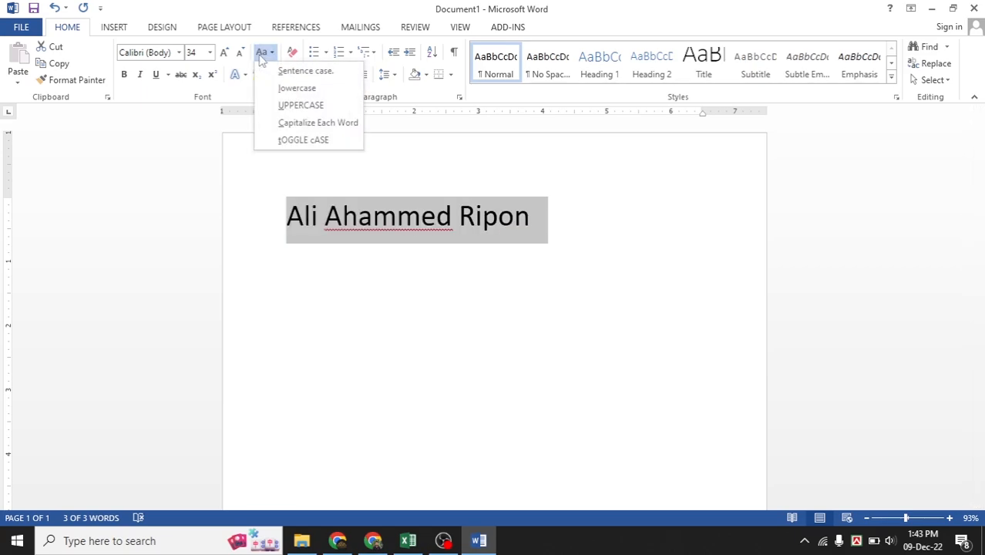
{"action": "left_click", "coordinate": [290, 88]}
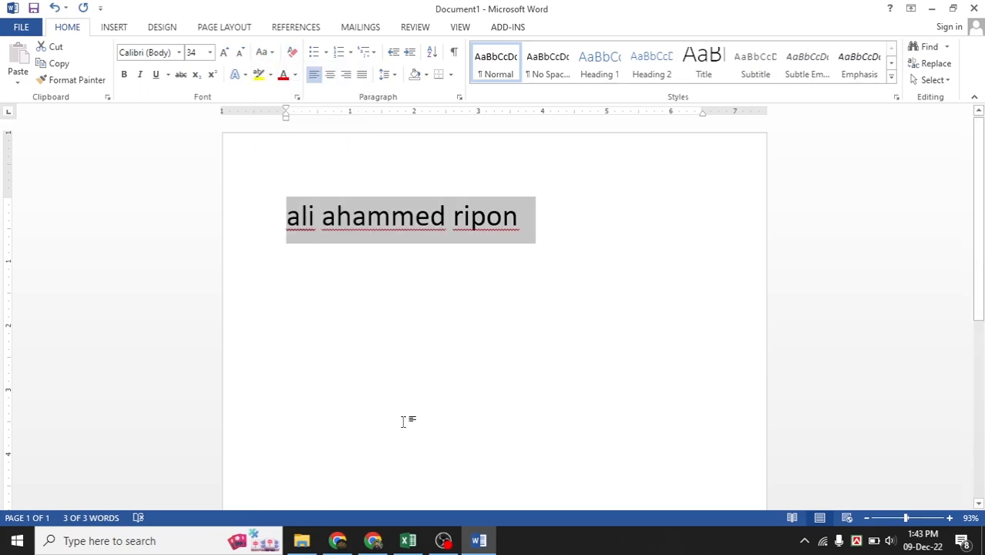
Switch back to the Excel workbook and open Sheet1 with the Upper, Lower and Proper table.
{"action": "left_click", "coordinate": [409, 541]}
{"action": "left_click", "coordinate": [266, 395]}
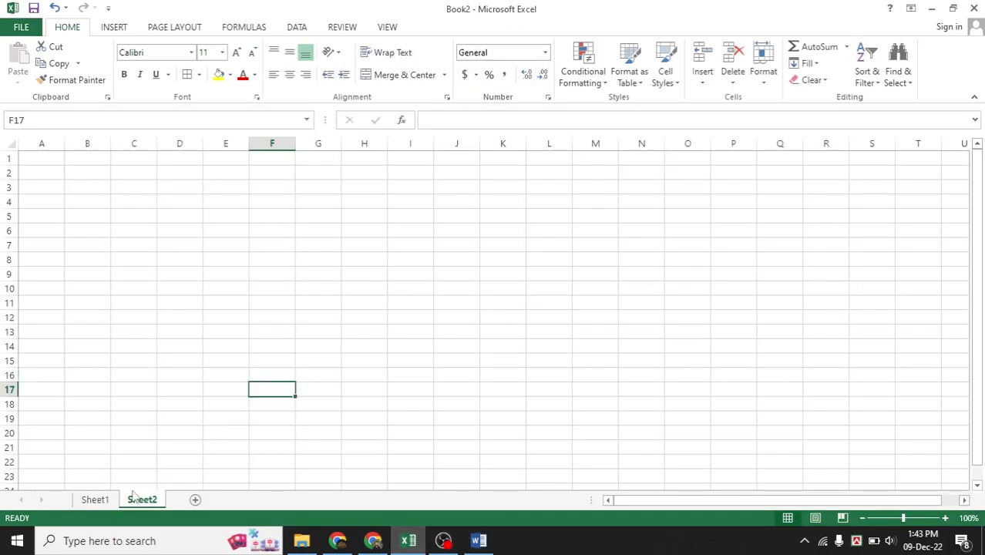
{"action": "left_click", "coordinate": [95, 499]}
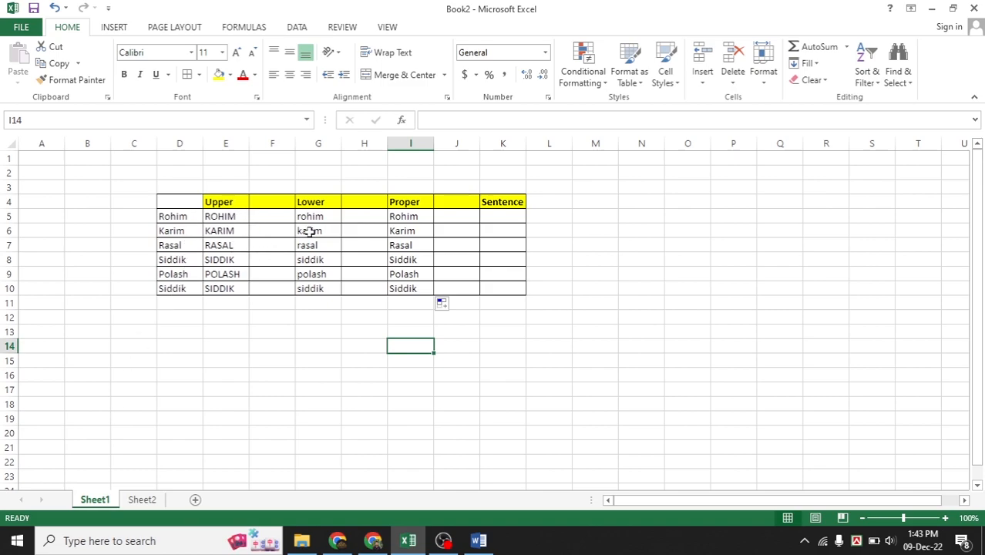
{"action": "left_click", "coordinate": [548, 361]}
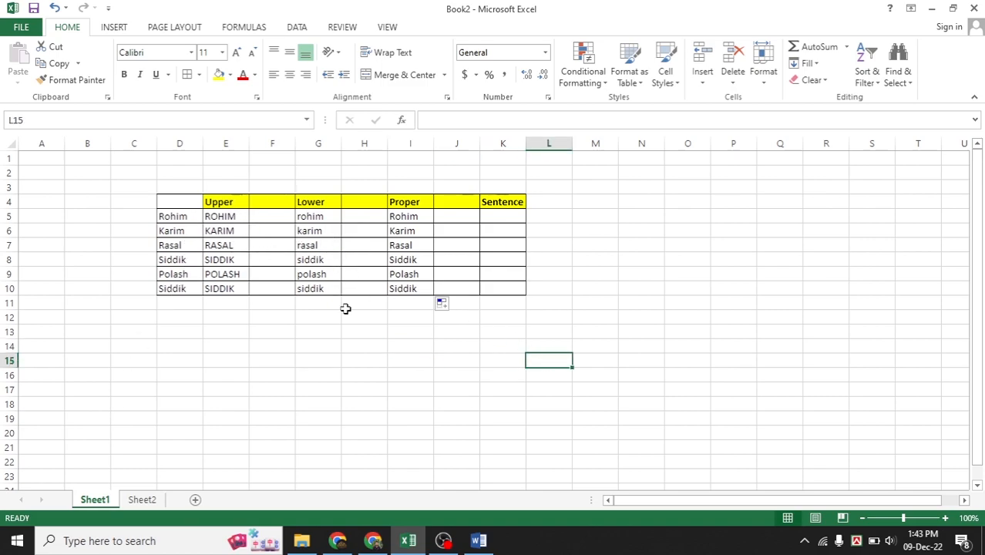
Delete column K, which holds the Sentence heading, from Sheet1.
{"action": "left_click", "coordinate": [502, 143]}
{"action": "right_click", "coordinate": [512, 148]}
{"action": "left_click", "coordinate": [563, 264]}
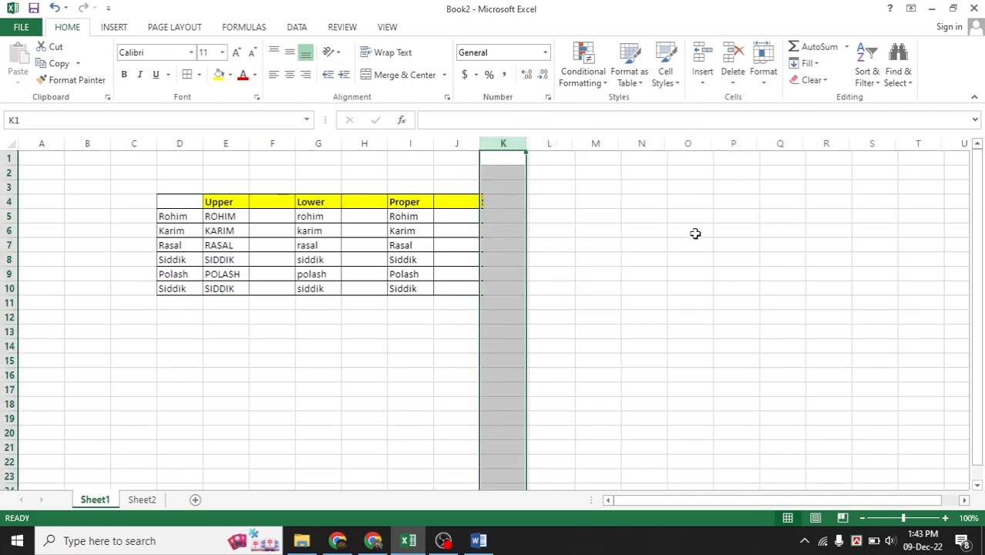
{"action": "left_click", "coordinate": [694, 231]}
Enter the first five names of column D in cells M5 to M9 and a different sixth name in M10.
{"action": "left_click", "coordinate": [598, 218]}
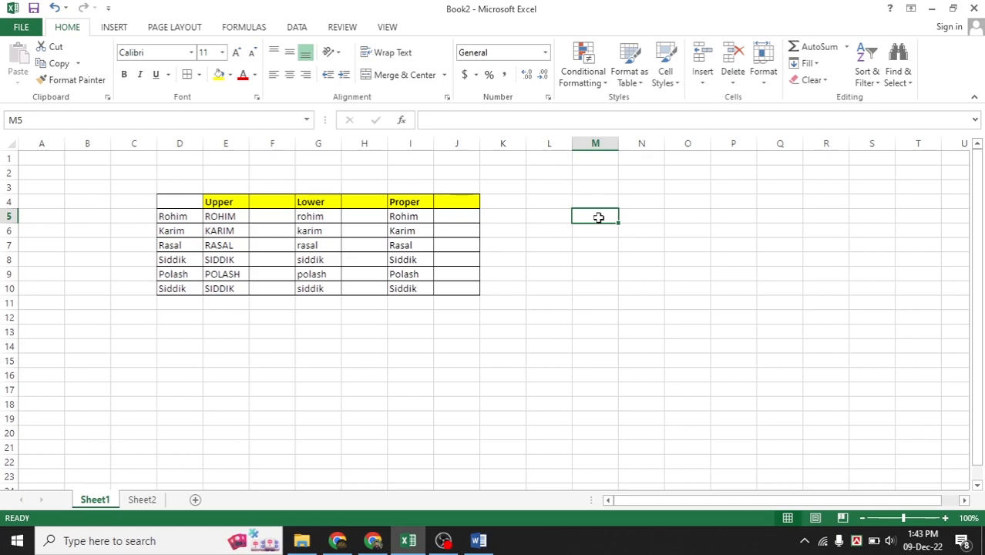
{"action": "type", "text": "Rohim"}
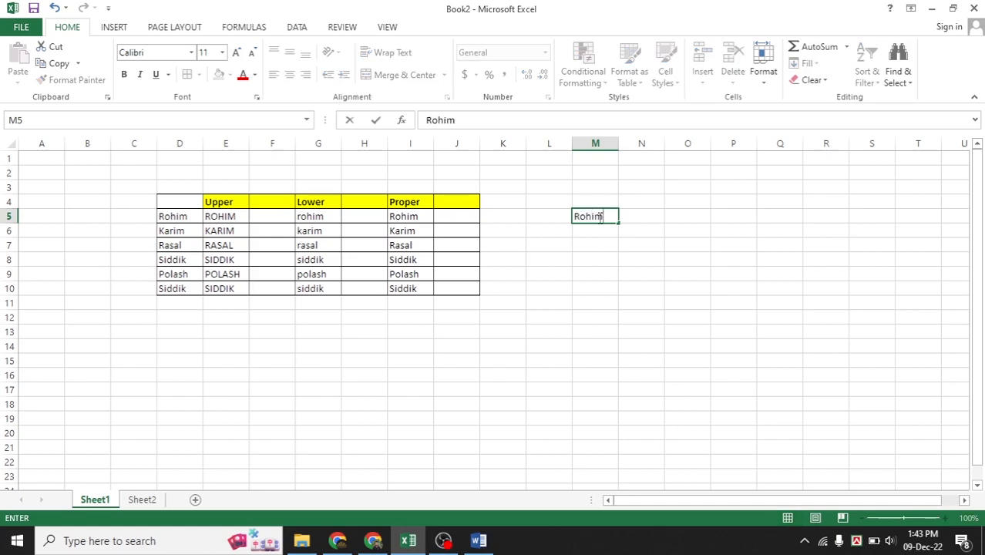
{"action": "key", "text": "Return"}
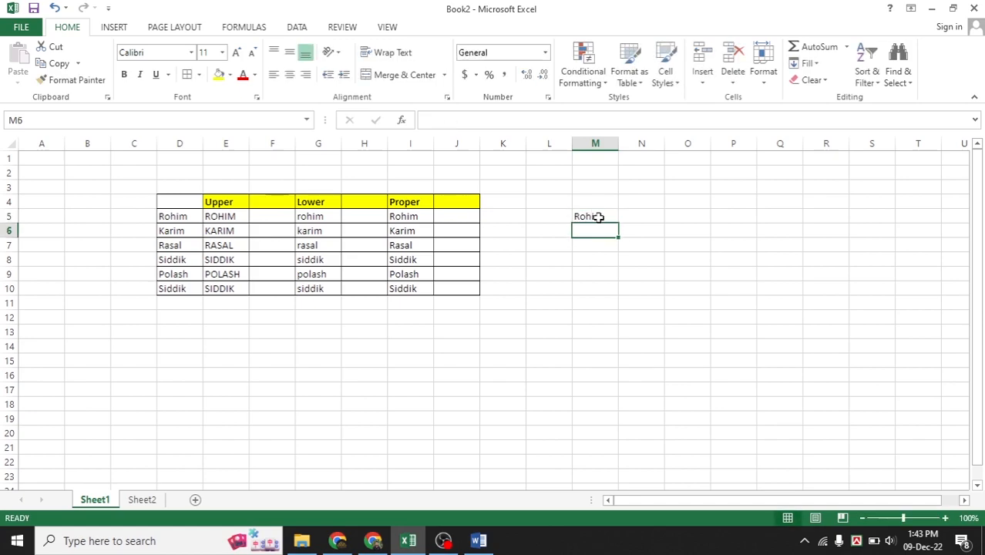
{"action": "type", "text": "Karim"}
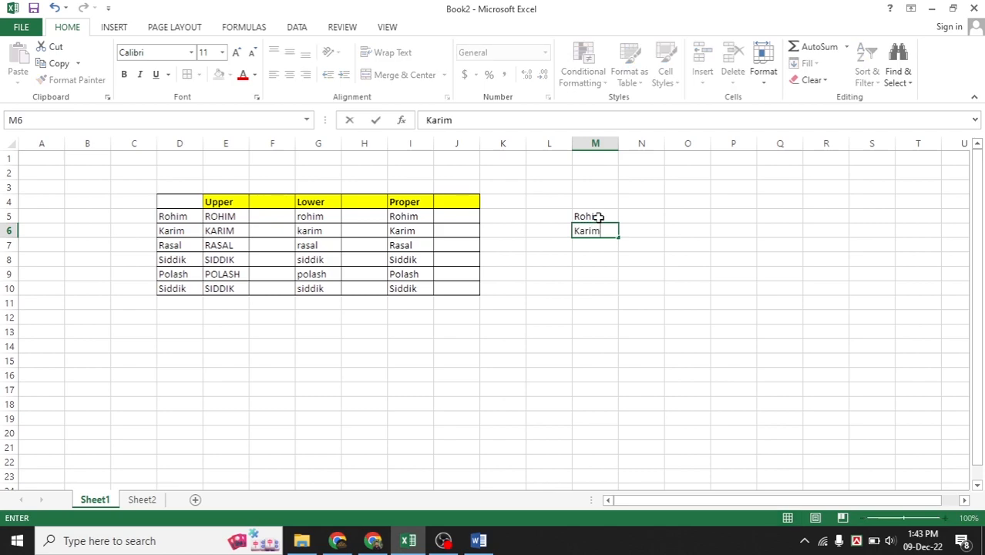
{"action": "key", "text": "Return"}
{"action": "type", "text": "Rasal"}
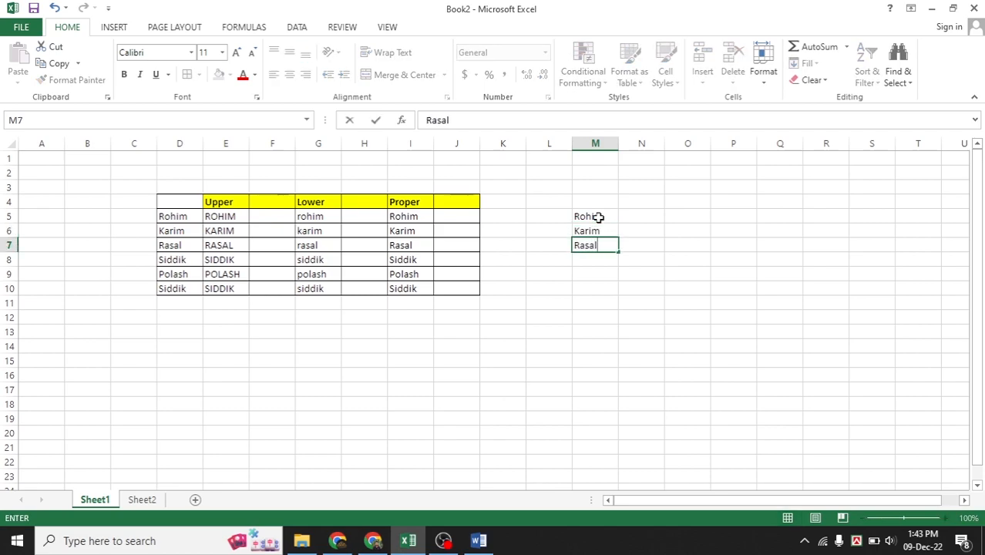
{"action": "key", "text": "Return"}
{"action": "type", "text": "Siddik"}
{"action": "key", "text": "Return"}
{"action": "type", "text": "Polash"}
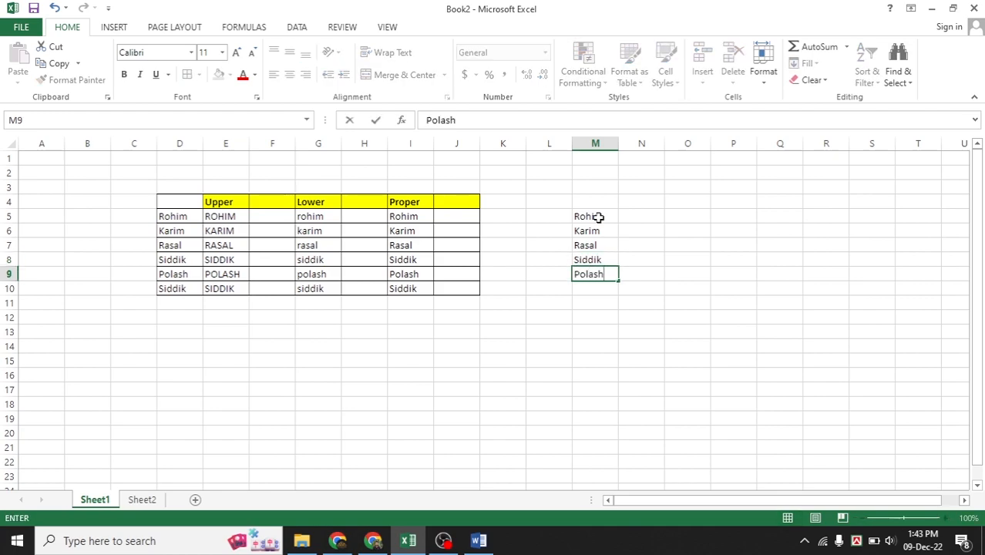
{"action": "key", "text": "Return"}
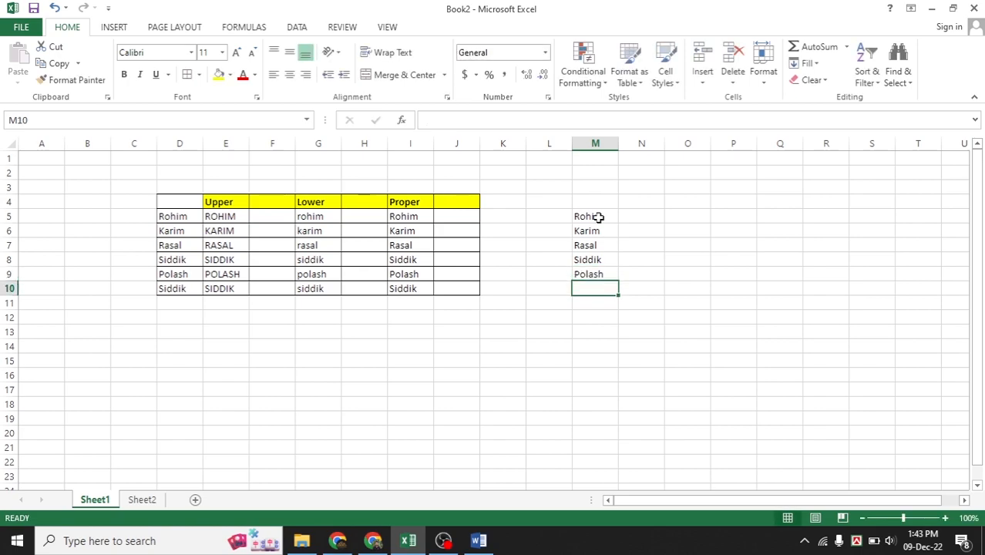
{"action": "type", "text": "Harun"}
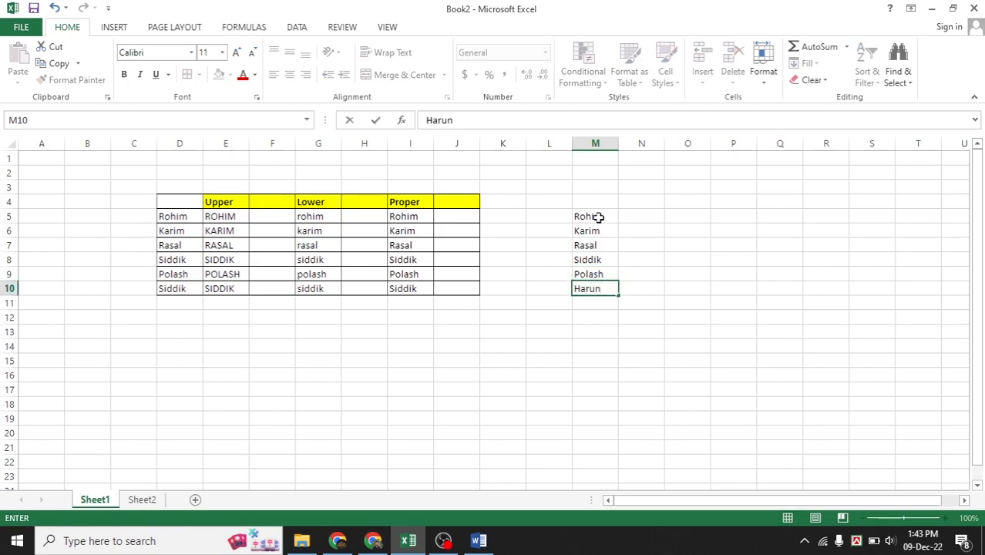
{"action": "left_click", "coordinate": [653, 270]}
{"action": "left_click", "coordinate": [662, 259]}
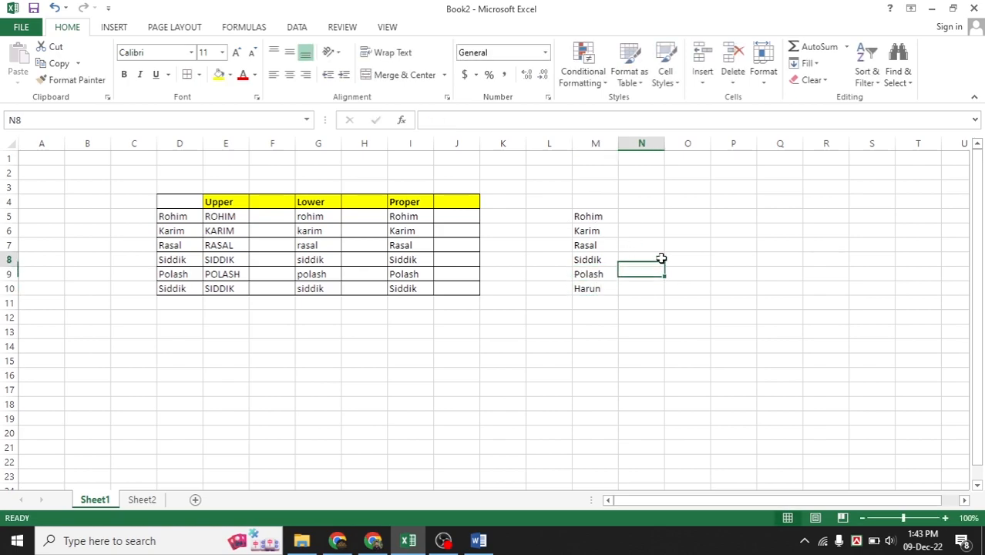
Enter the formula =UPPER(M5) in cell N5 to convert the first name to uppercase.
{"action": "left_click", "coordinate": [630, 217]}
{"action": "left_click", "coordinate": [696, 235]}
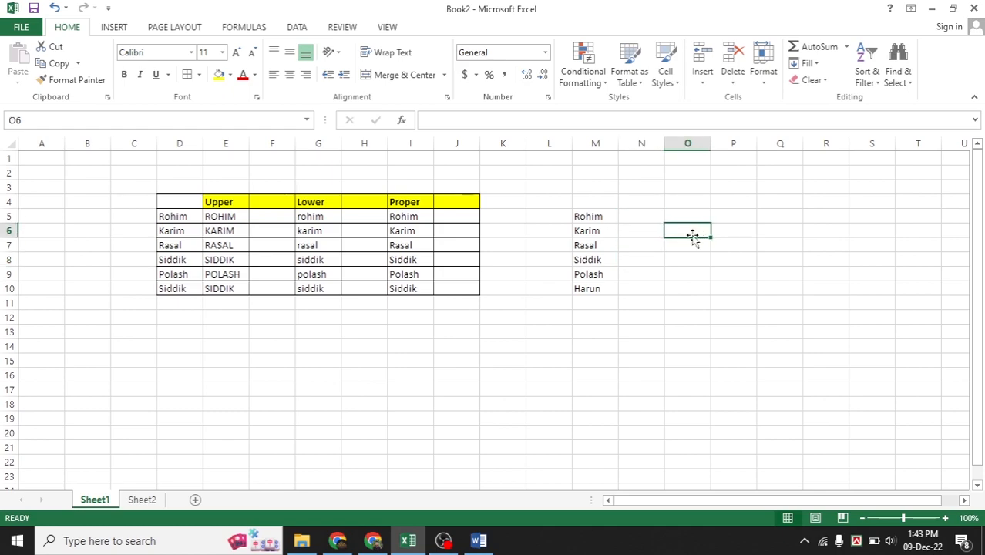
{"action": "left_click", "coordinate": [651, 218]}
{"action": "type", "text": "="}
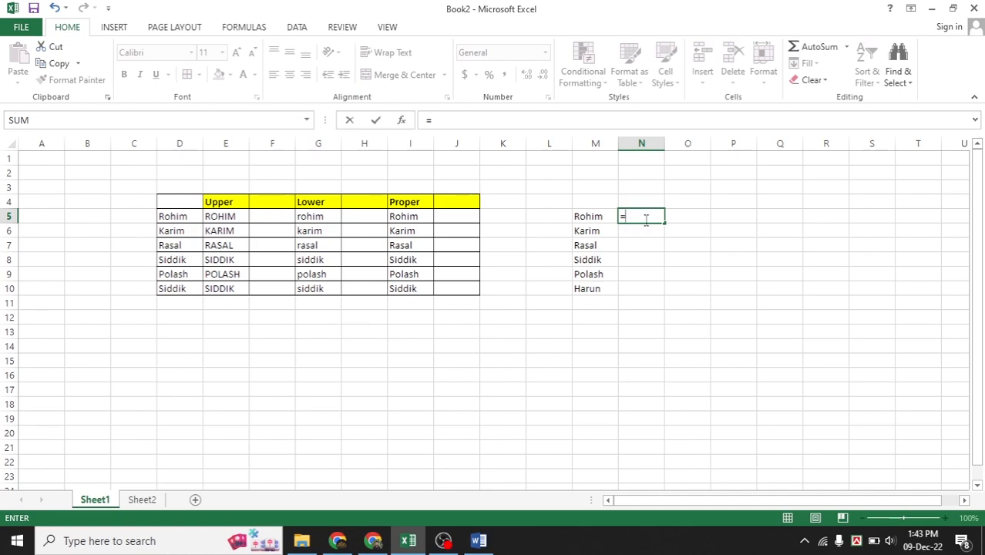
{"action": "type", "text": "u"}
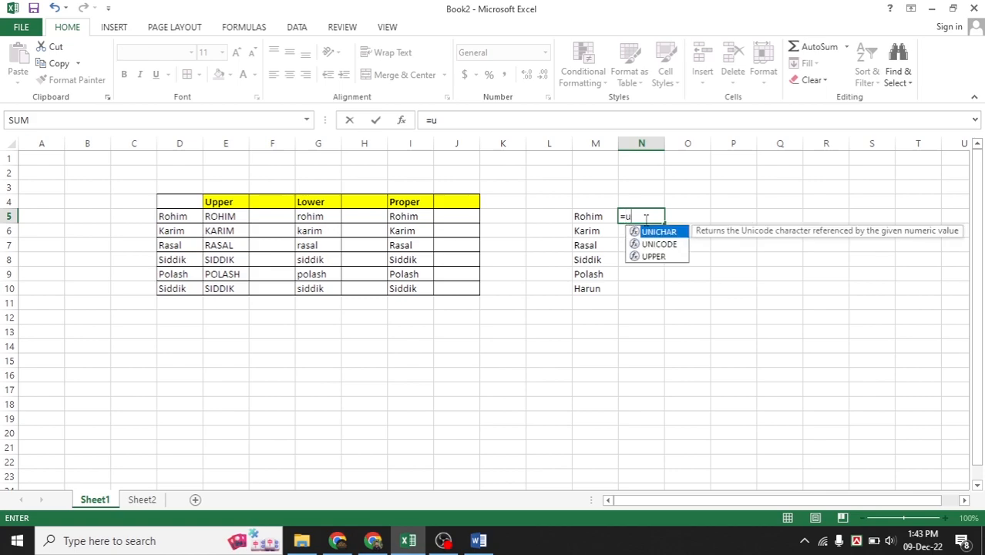
{"action": "type", "text": "pper)"}
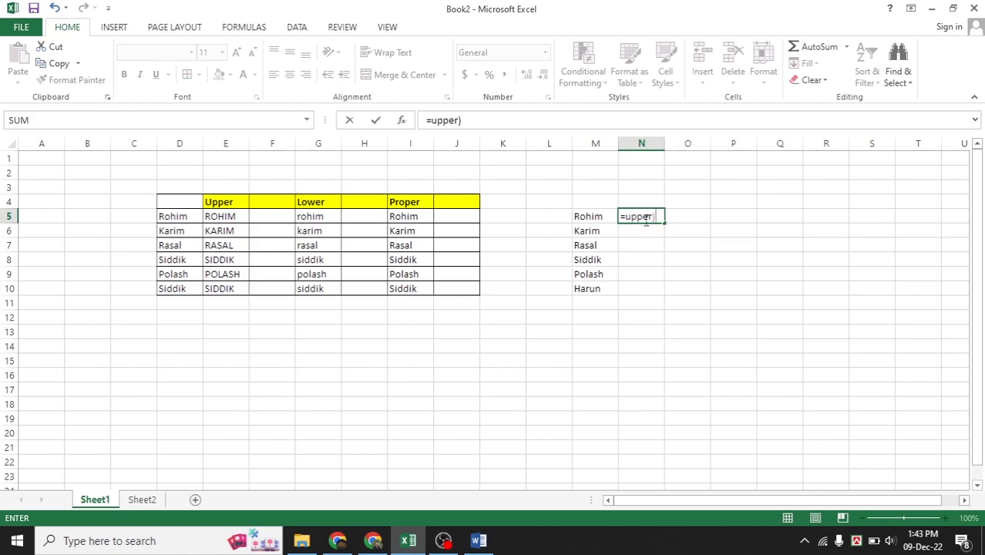
{"action": "key", "text": "BackSpace"}
{"action": "type", "text": "("}
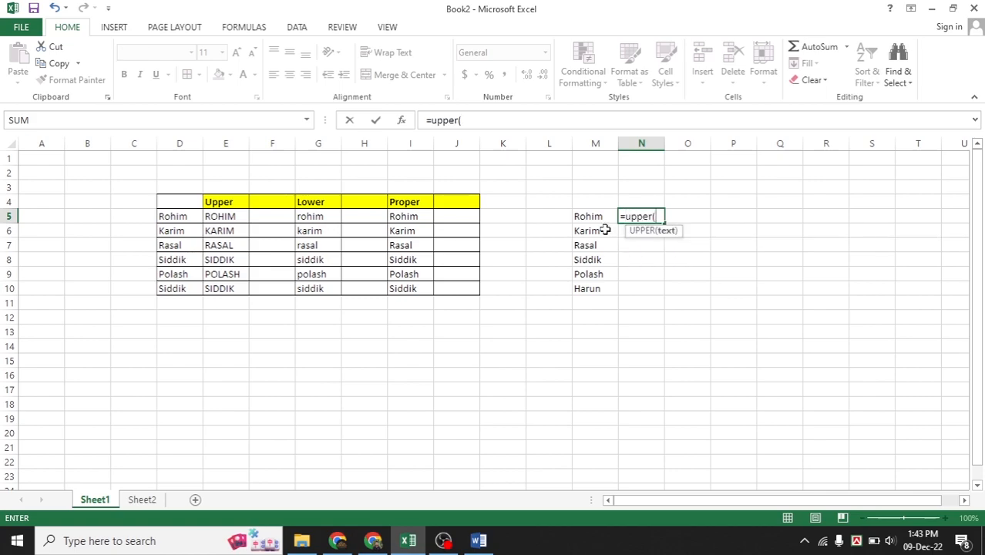
{"action": "left_click", "coordinate": [580, 217]}
{"action": "type", "text": ")"}
{"action": "key", "text": "Return"}
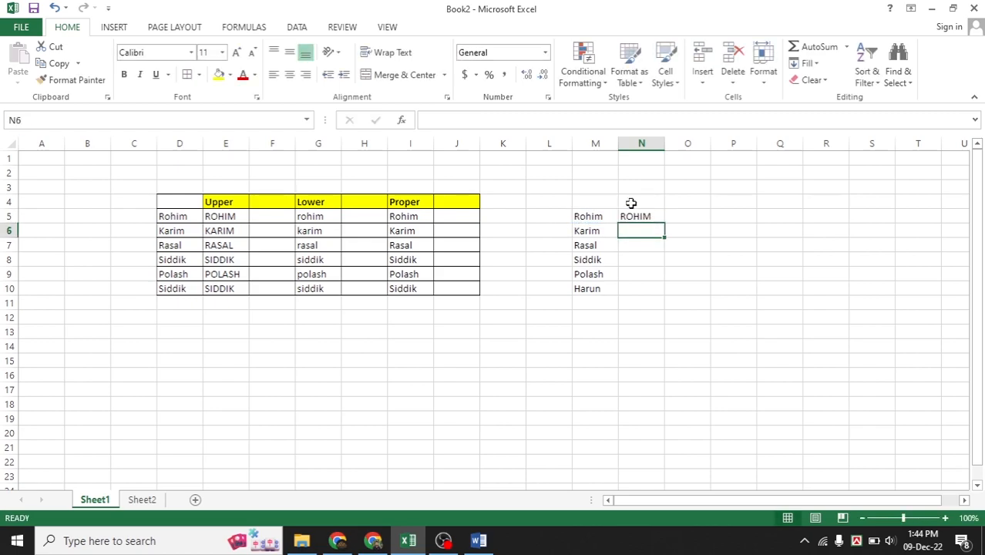
Fill the UPPER formula from N5 down to N10.
{"action": "left_click", "coordinate": [655, 219]}
{"action": "left_click_drag", "start_coordinate": [664, 223], "coordinate": [670, 291]}
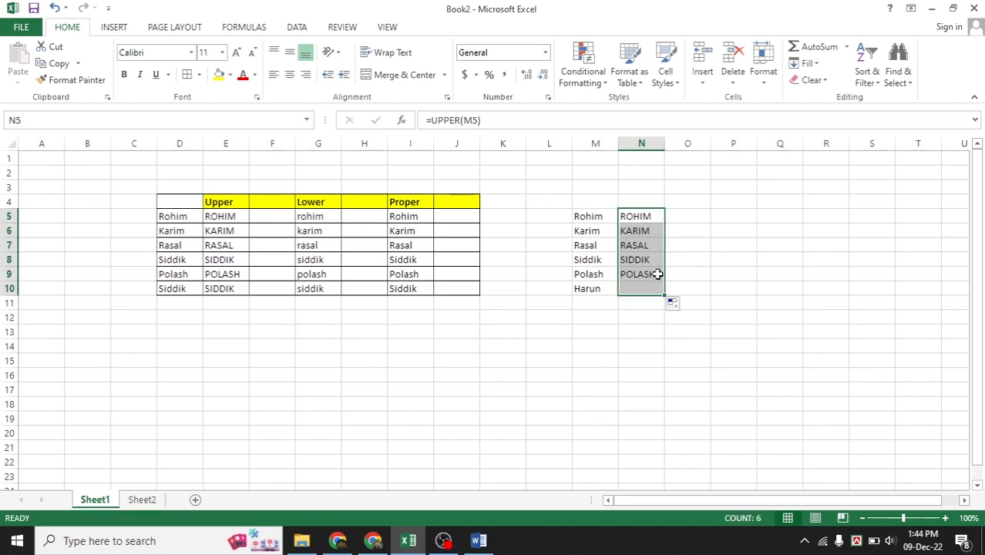
{"action": "left_click", "coordinate": [649, 230]}
Try deleting source column M while column N's formulas depend on it, and undo the deletion.
{"action": "left_click", "coordinate": [594, 144]}
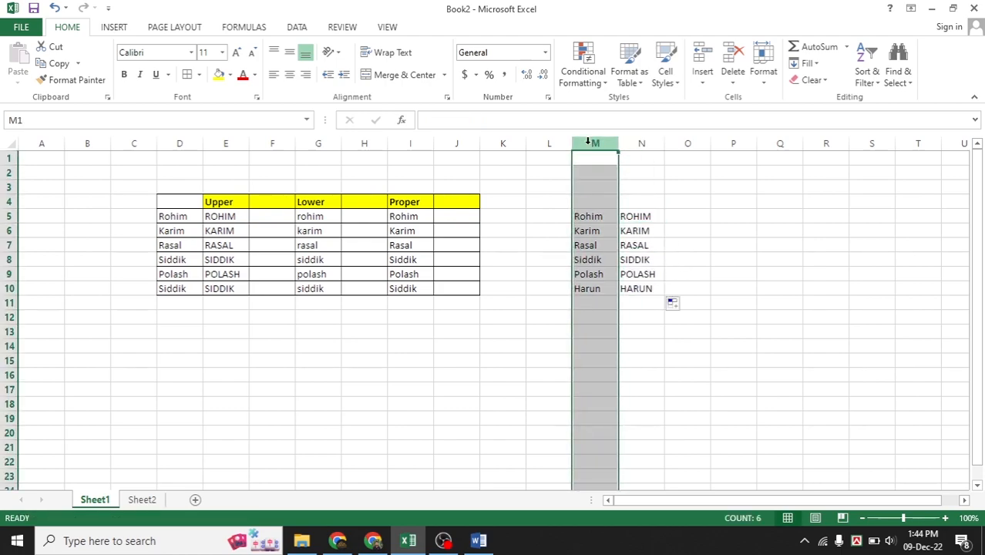
{"action": "right_click", "coordinate": [594, 146]}
{"action": "left_click", "coordinate": [626, 263]}
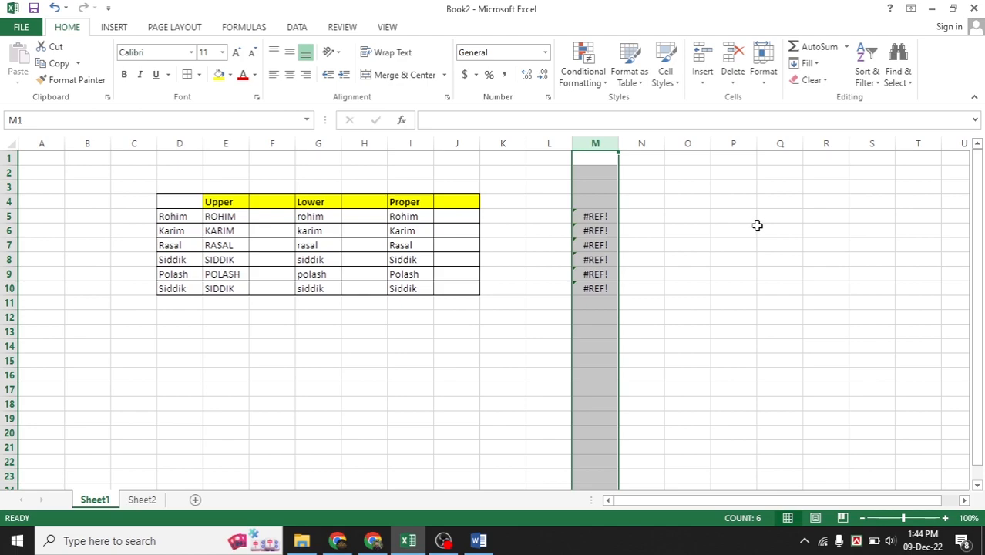
{"action": "key", "text": "ctrl+z"}
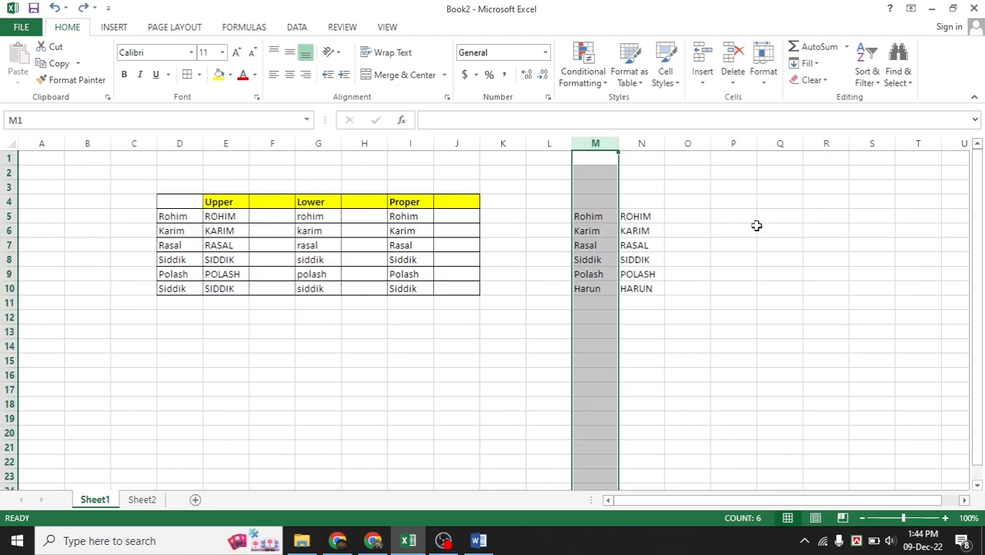
{"action": "left_click", "coordinate": [738, 228]}
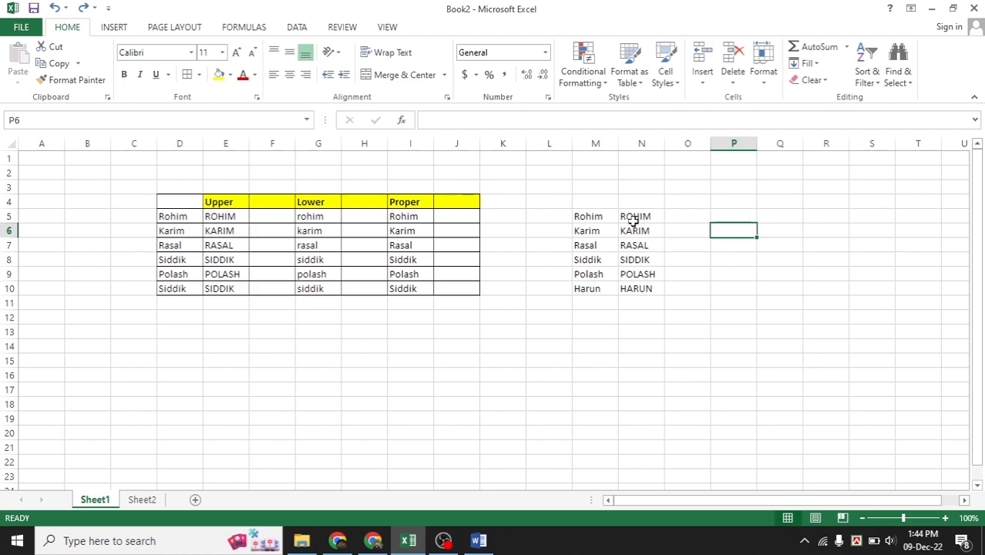
{"action": "left_click_drag", "start_coordinate": [600, 217], "coordinate": [596, 276]}
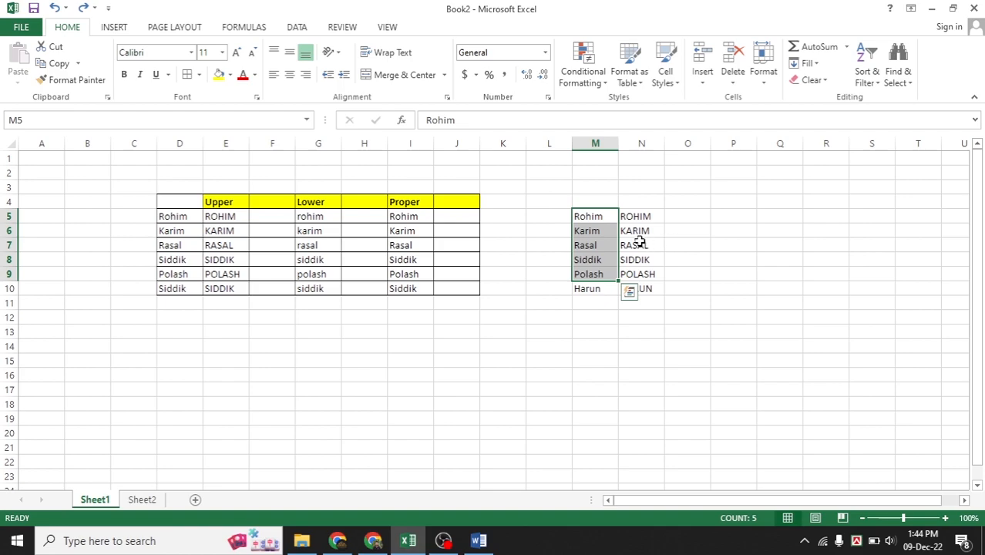
{"action": "left_click", "coordinate": [594, 233]}
{"action": "left_click_drag", "start_coordinate": [640, 218], "coordinate": [647, 286]}
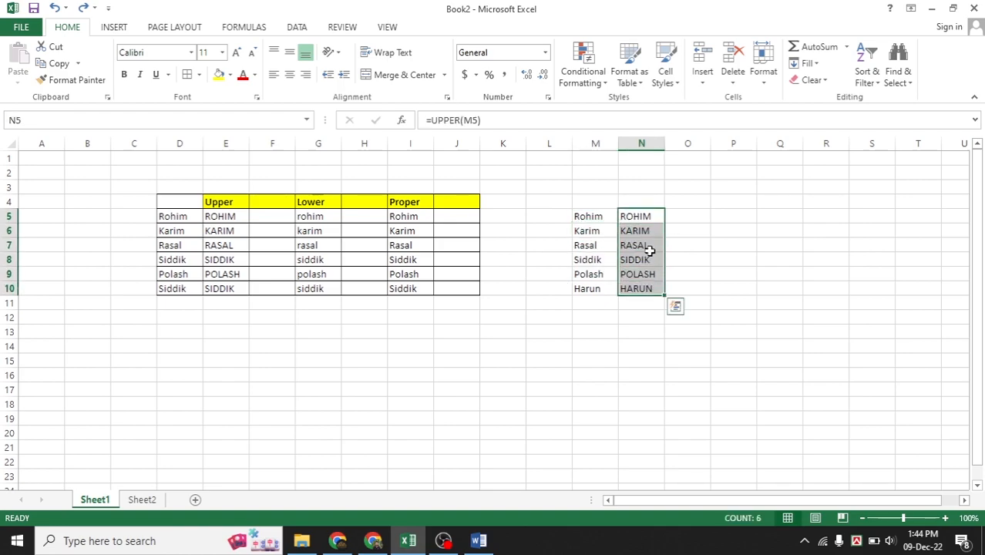
{"action": "left_click", "coordinate": [686, 205]}
Try hiding source column M beside the uppercase names, and undo the hiding.
{"action": "left_click", "coordinate": [596, 144]}
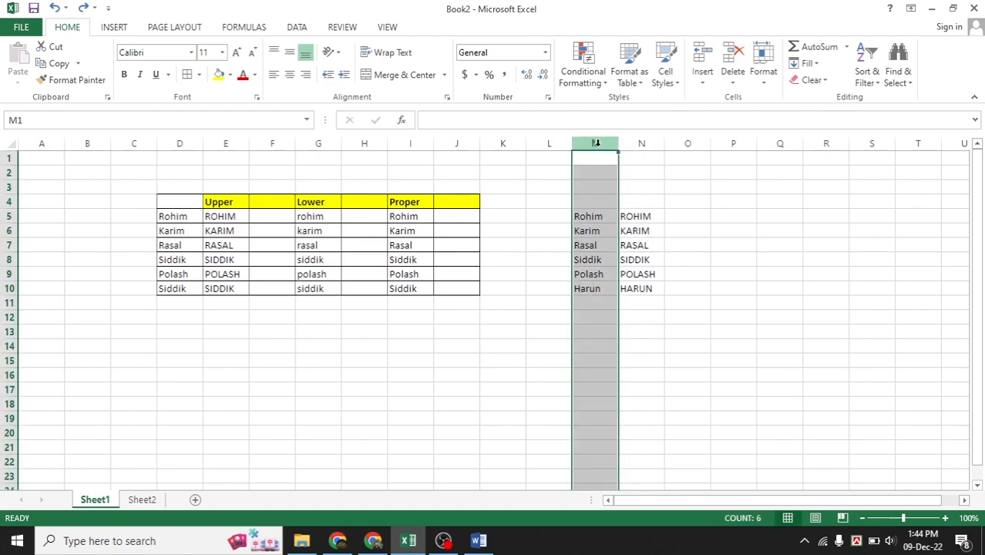
{"action": "right_click", "coordinate": [597, 145]}
{"action": "left_click", "coordinate": [634, 333]}
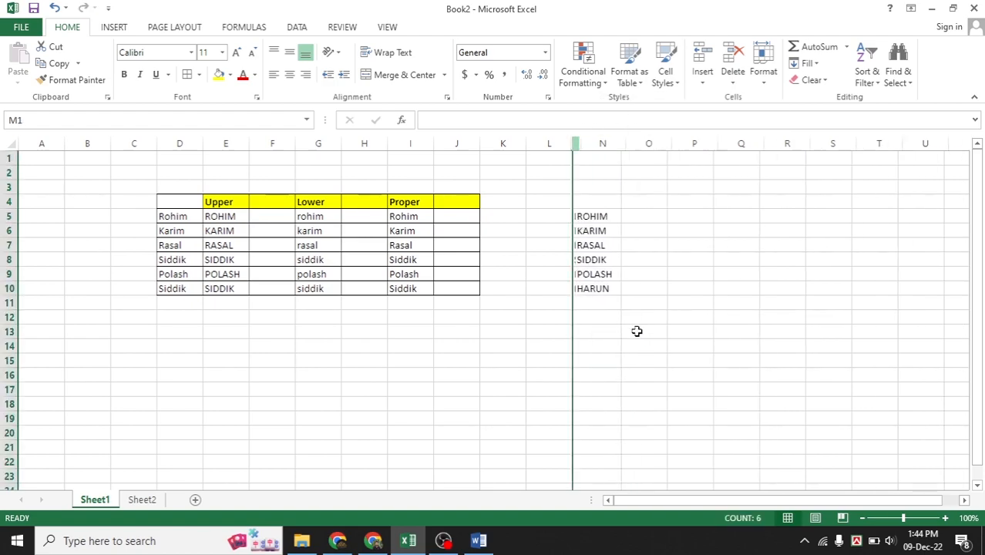
{"action": "key", "text": "ctrl+z"}
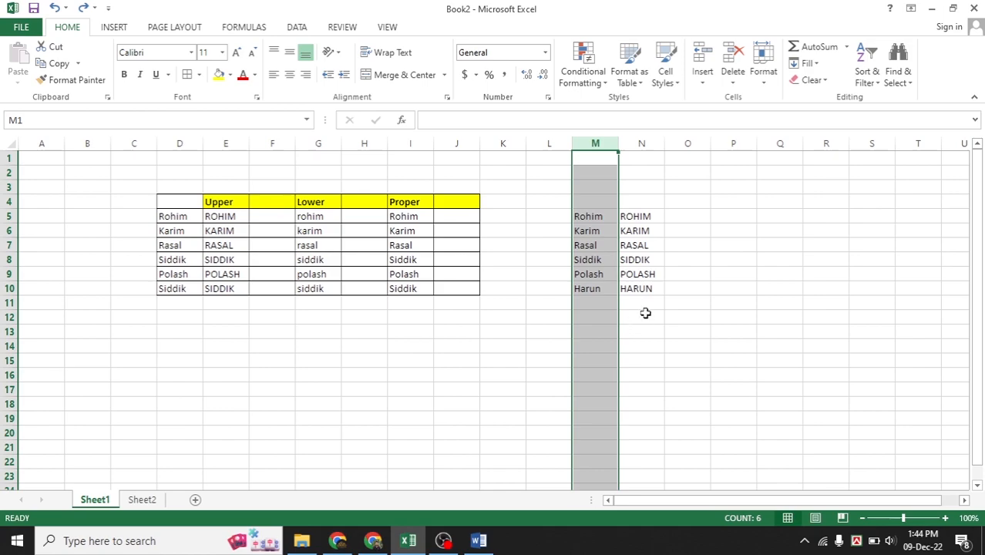
Replace the UPPER formulas in N5:N10 with their values by copying the range and pasting it over itself as values.
{"action": "left_click", "coordinate": [717, 285]}
{"action": "left_click_drag", "start_coordinate": [634, 218], "coordinate": [645, 288]}
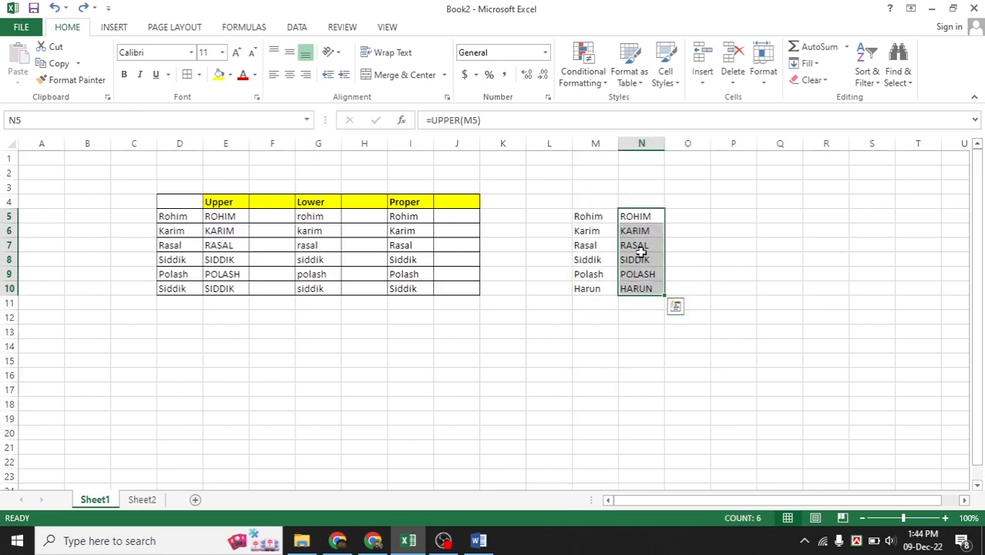
{"action": "right_click", "coordinate": [643, 239]}
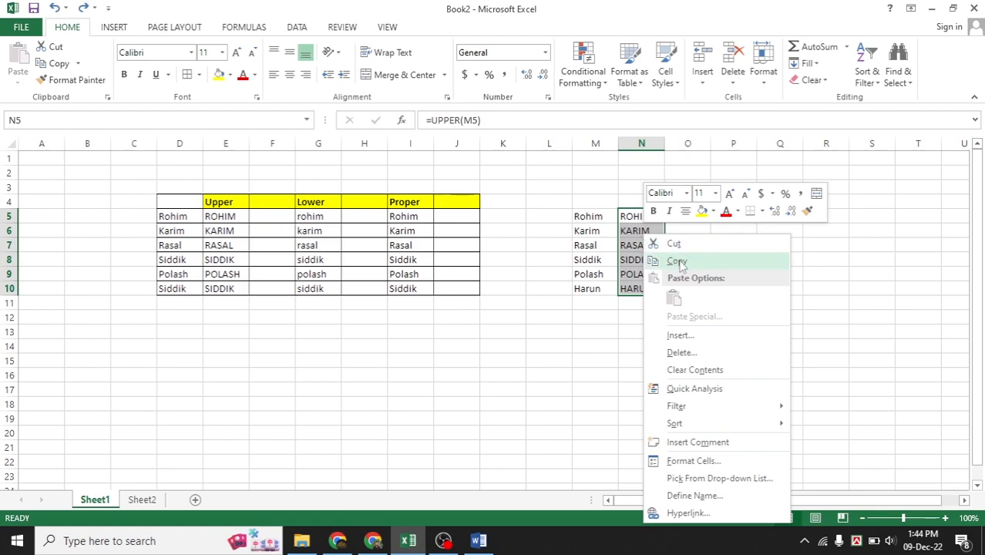
{"action": "left_click", "coordinate": [678, 261]}
{"action": "right_click", "coordinate": [643, 228]}
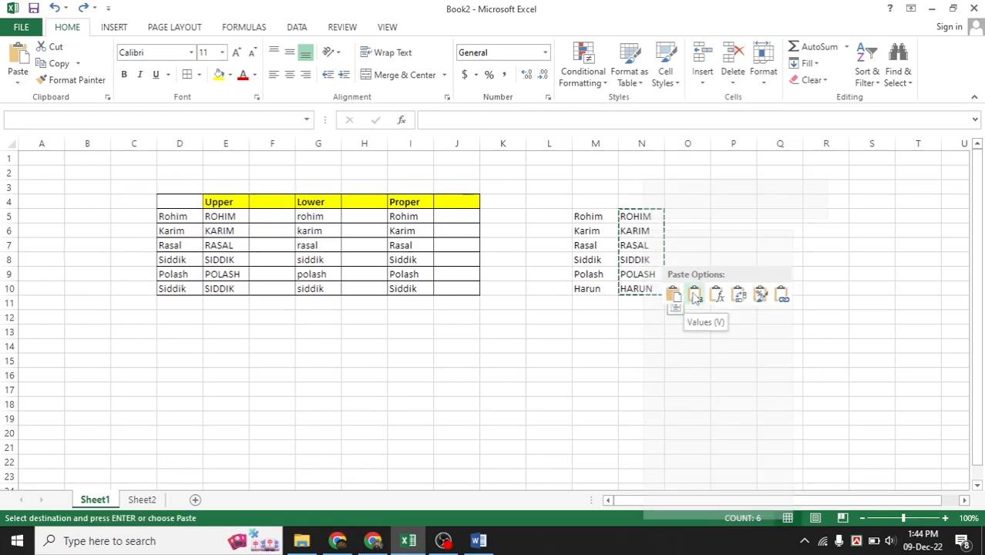
{"action": "left_click", "coordinate": [694, 296]}
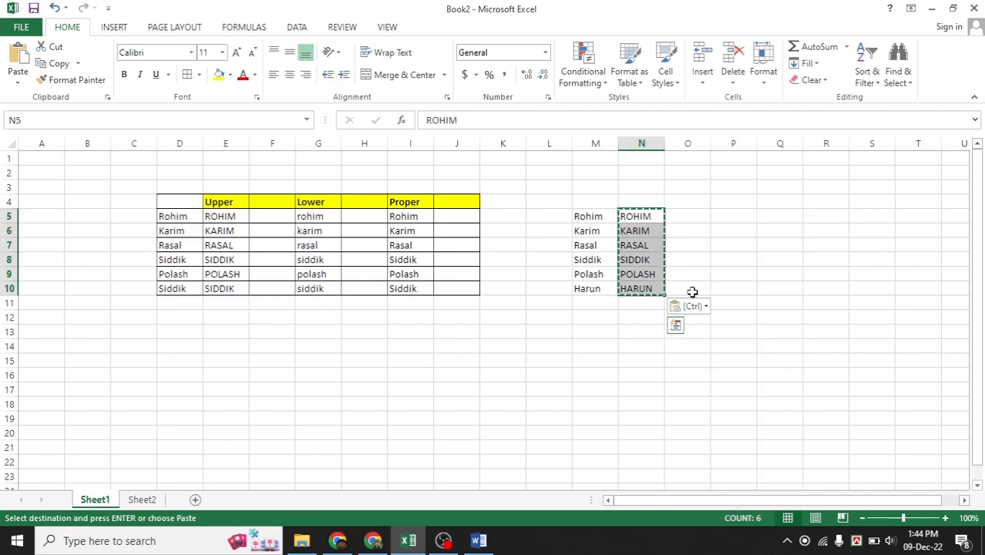
{"action": "left_click", "coordinate": [696, 279]}
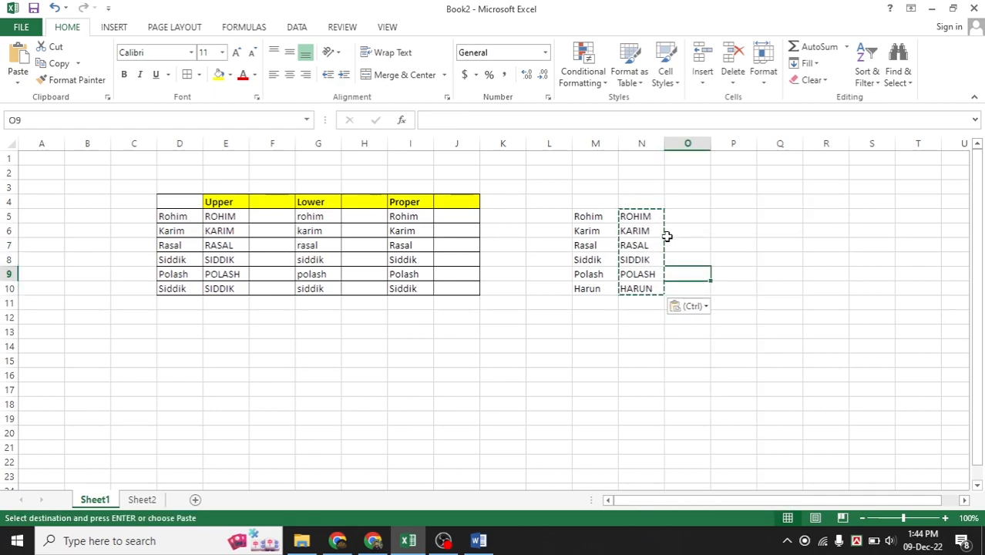
{"action": "key", "text": "Escape"}
Try deleting source column M with the uppercase names stored as plain values, and undo the deletion.
{"action": "left_click", "coordinate": [595, 143]}
{"action": "right_click", "coordinate": [595, 145]}
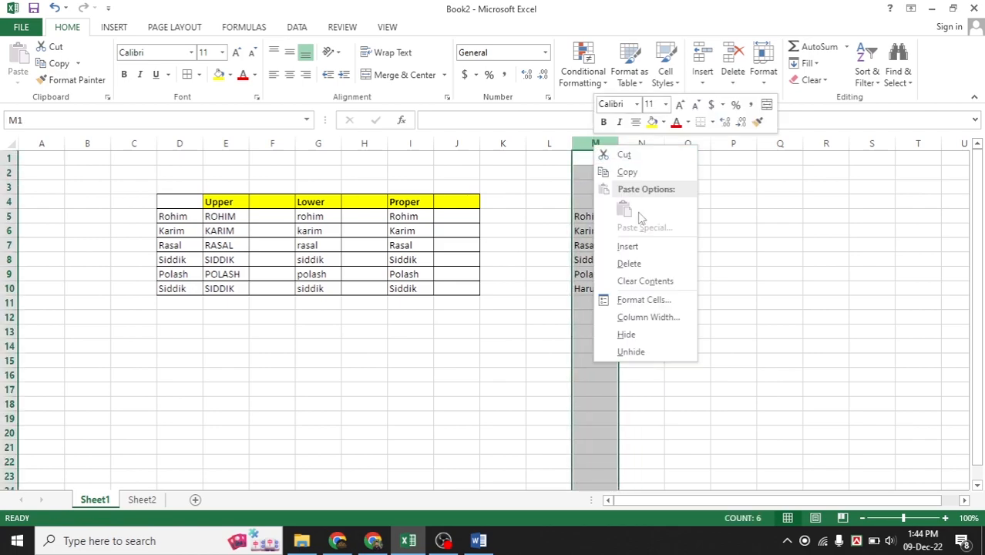
{"action": "left_click", "coordinate": [654, 266]}
{"action": "left_click", "coordinate": [827, 216]}
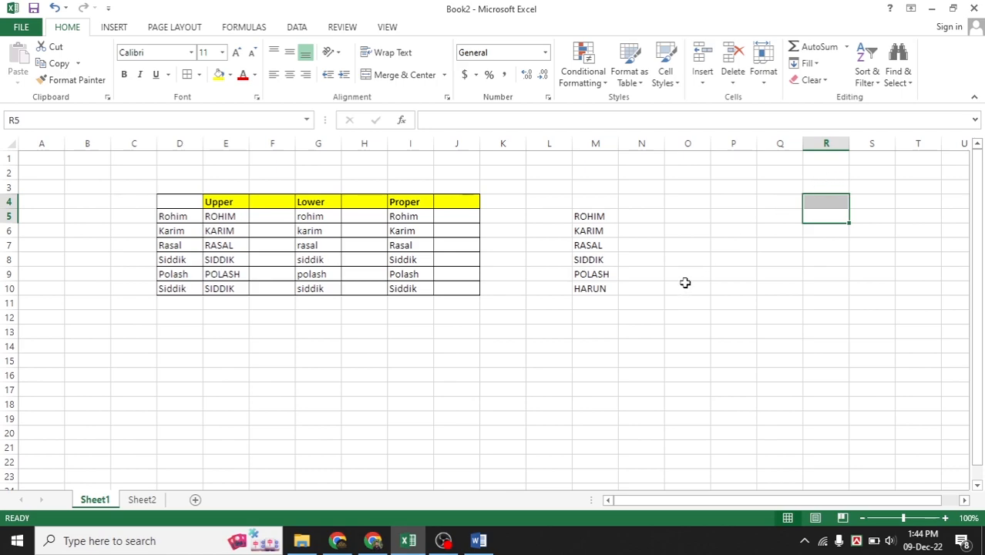
{"action": "key", "text": "ctrl+z"}
Enter the formula =LOWER(M5) in cell O5 to convert the first name to lowercase.
{"action": "left_click", "coordinate": [694, 218]}
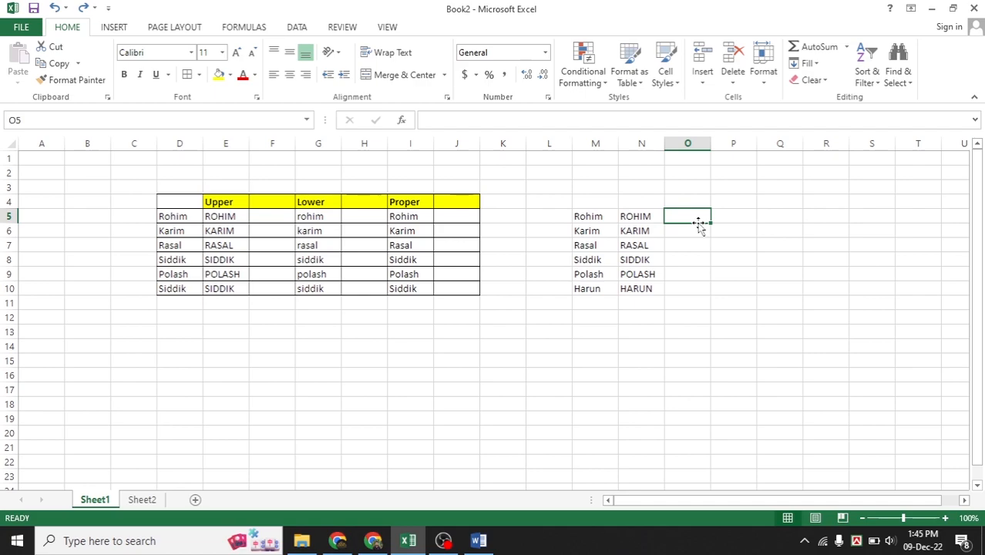
{"action": "type", "text": "="}
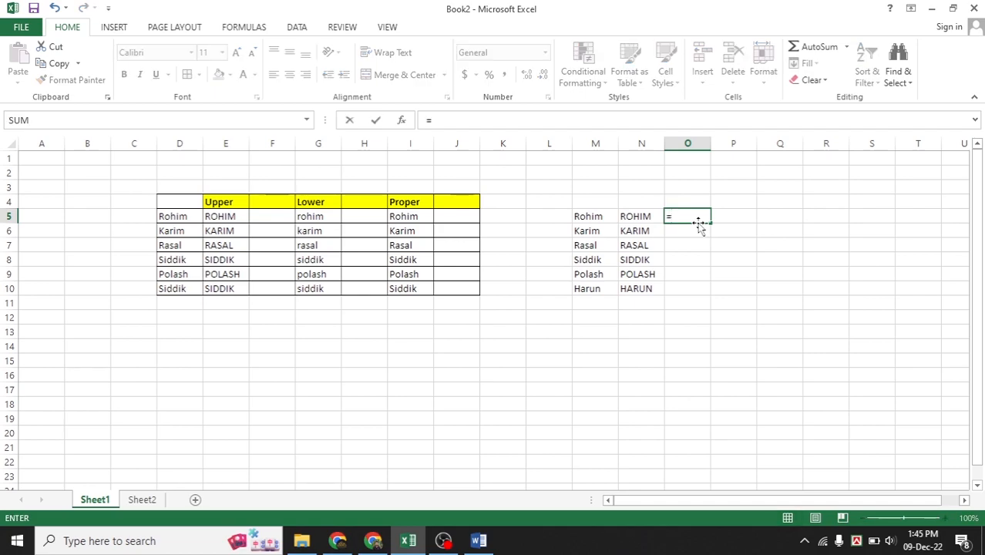
{"action": "type", "text": "loww"}
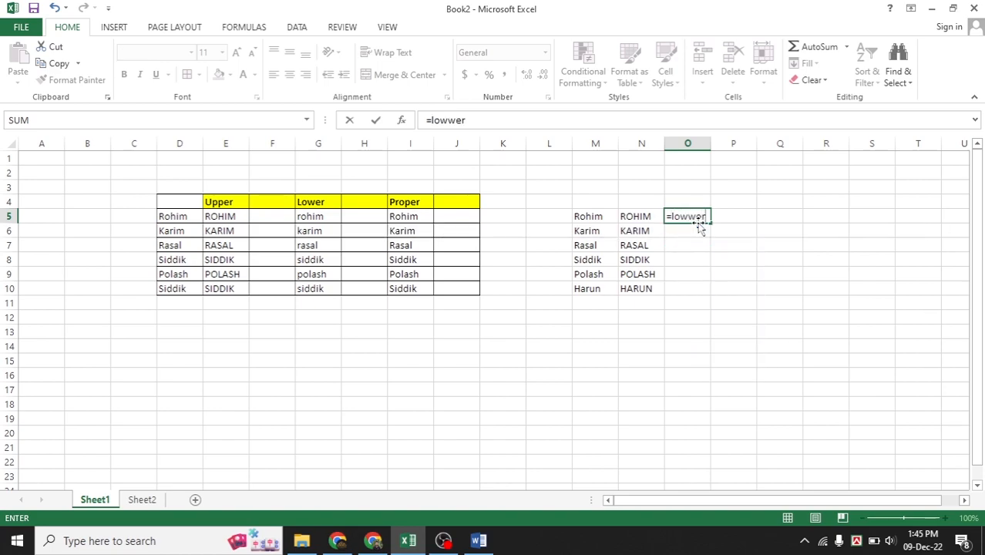
{"action": "key", "text": "BackSpace"}
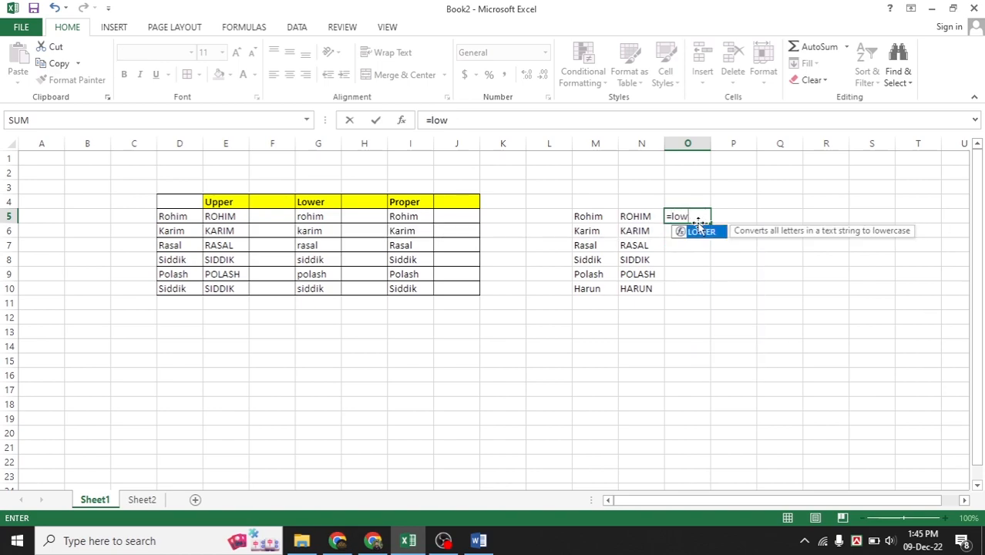
{"action": "type", "text": "er("}
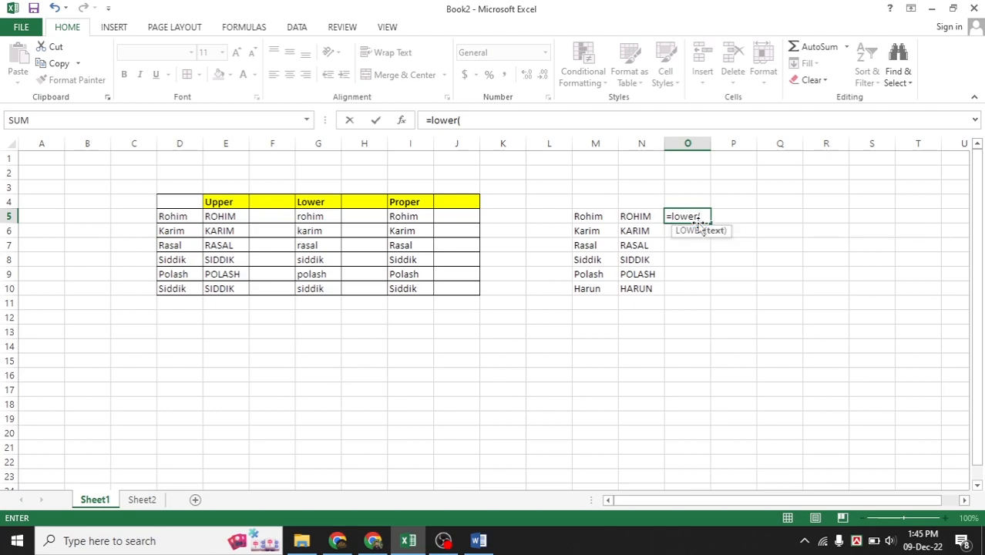
{"action": "left_click", "coordinate": [593, 219]}
{"action": "type", "text": ")"}
{"action": "key", "text": "Return"}
Fill the LOWER formula from O5 down to O10.
{"action": "left_click", "coordinate": [707, 216]}
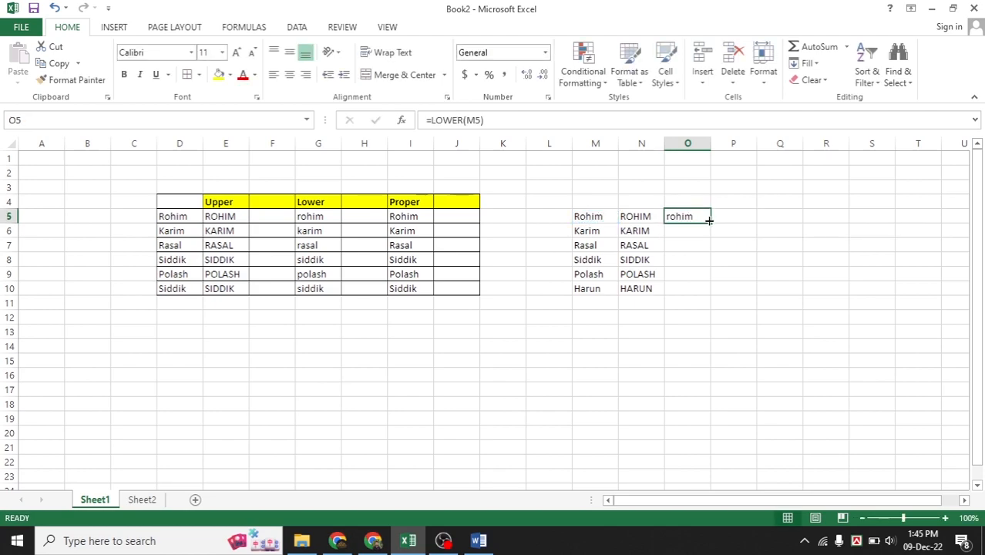
{"action": "double_click", "coordinate": [710, 223]}
{"action": "left_click", "coordinate": [733, 229]}
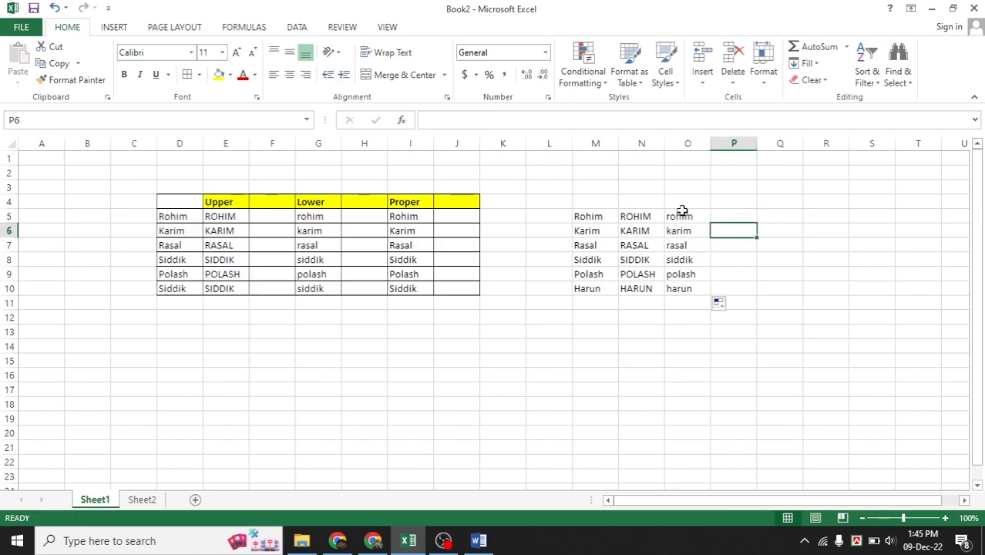
Enter the formula =PROPER(N5) in cell P5 to convert the first uppercase name to proper case.
{"action": "left_click", "coordinate": [721, 218]}
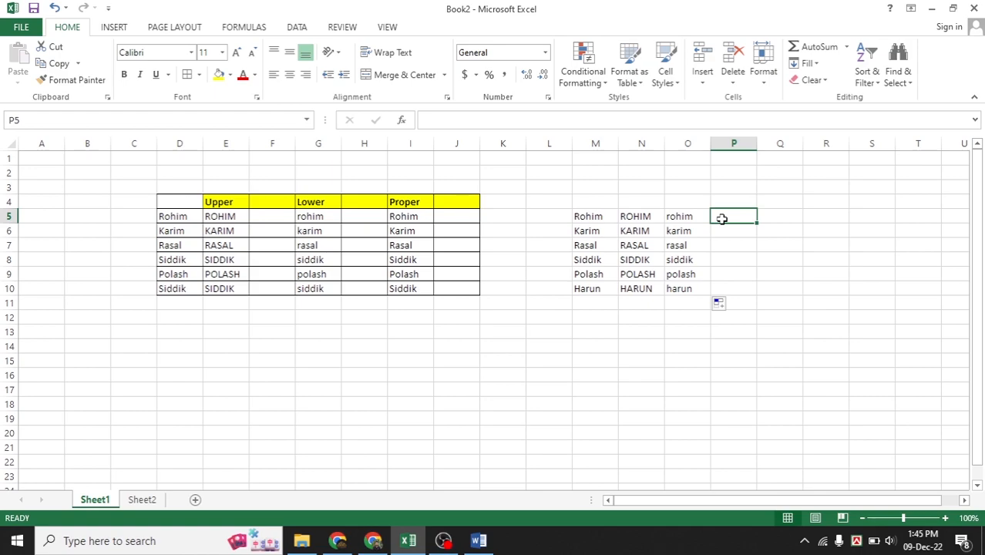
{"action": "type", "text": "=pro"}
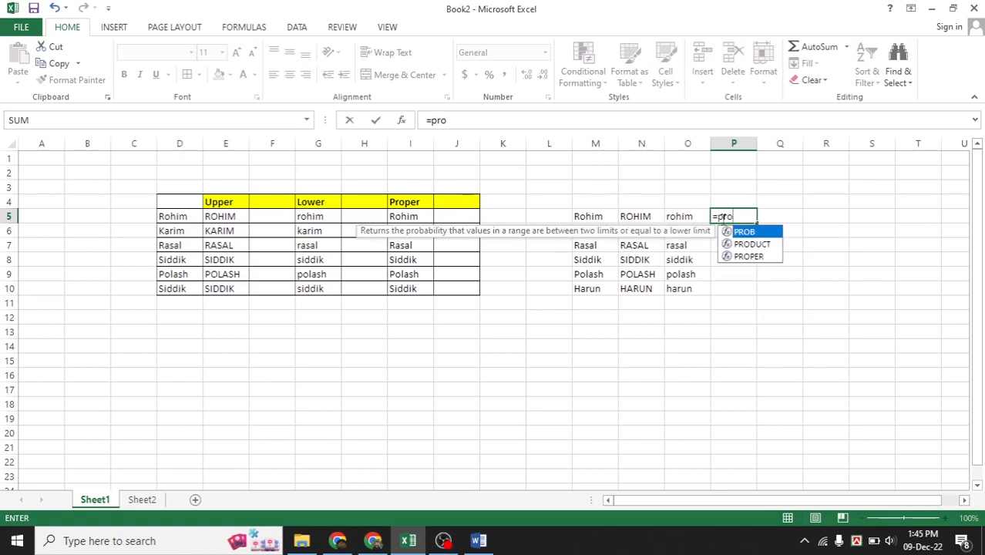
{"action": "type", "text": "pw"}
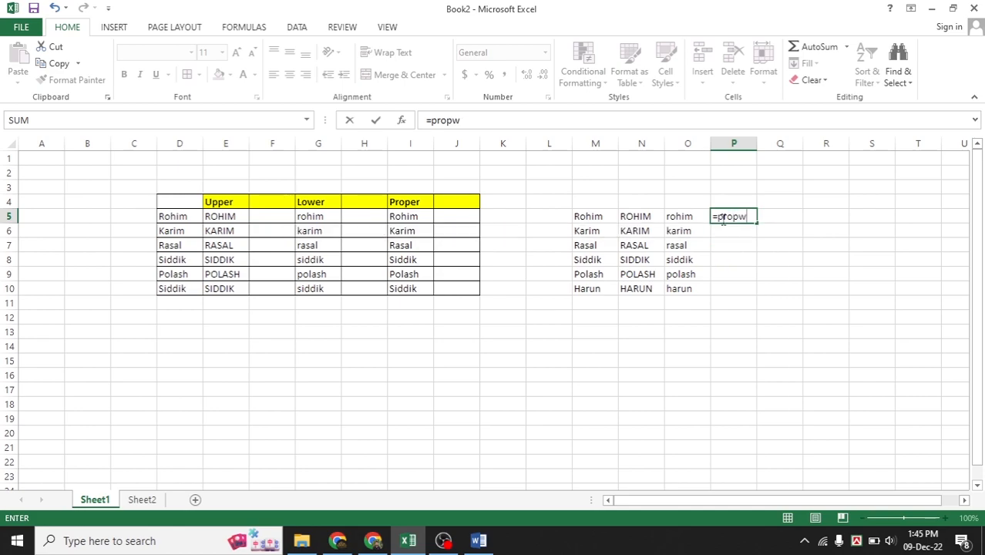
{"action": "key", "text": "BackSpace"}
{"action": "type", "text": "e"}
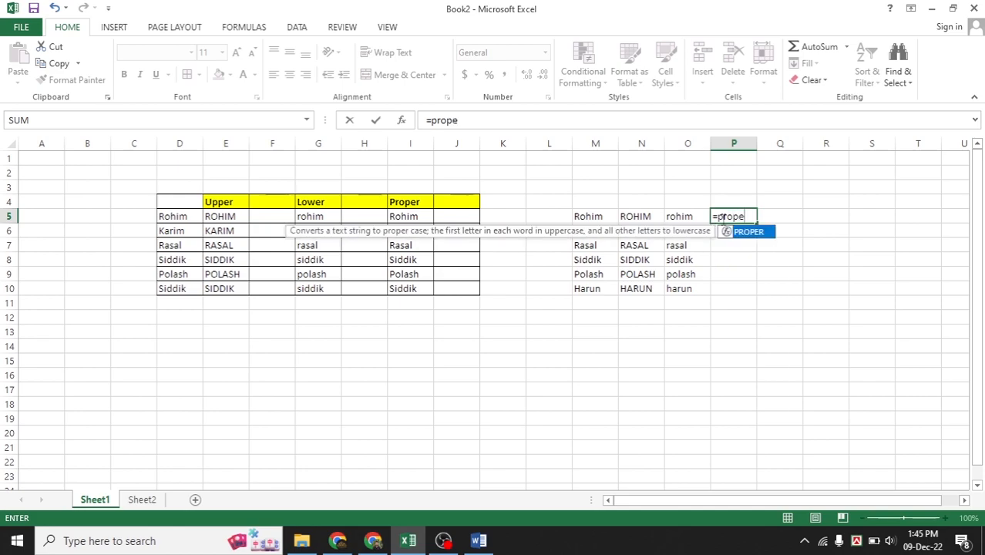
{"action": "type", "text": "r("}
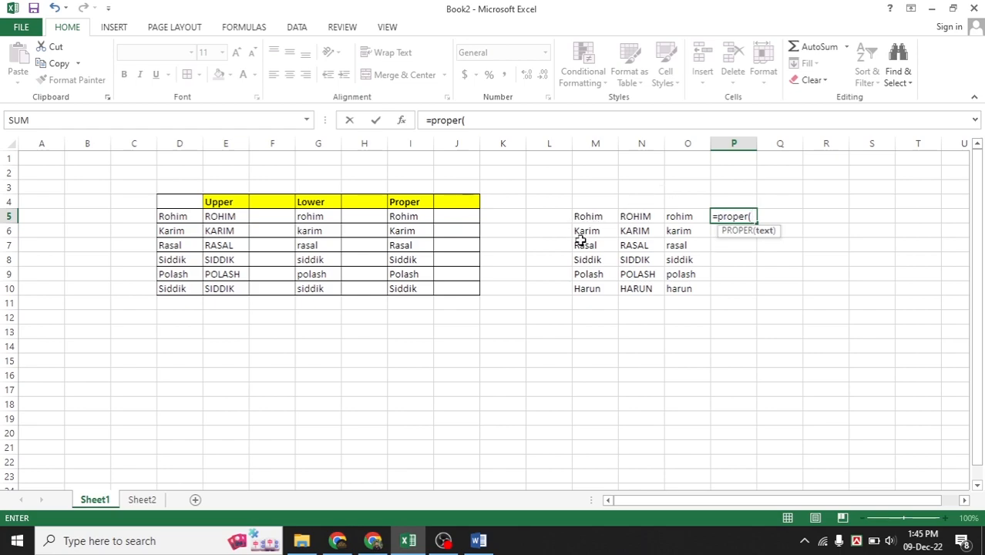
{"action": "left_click", "coordinate": [626, 216]}
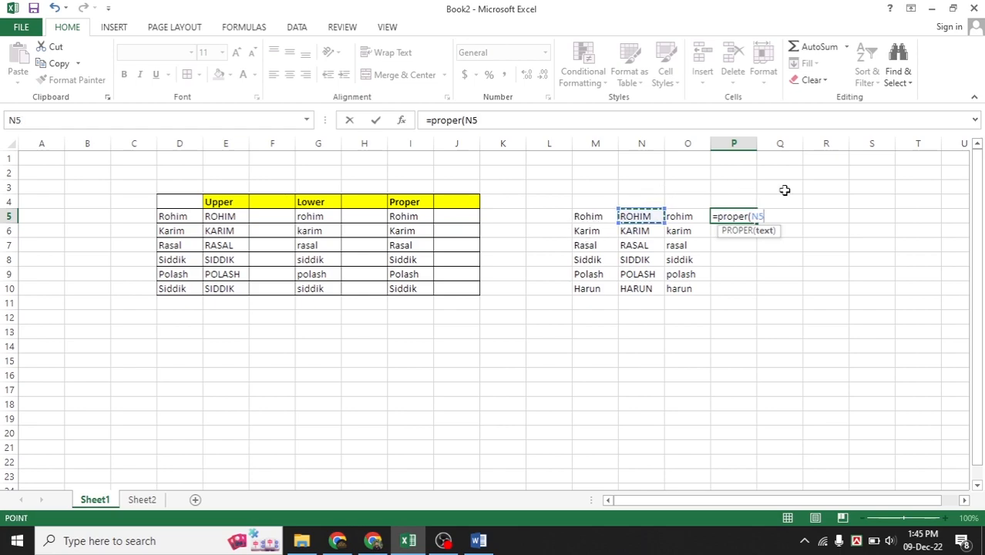
{"action": "key", "text": "Return"}
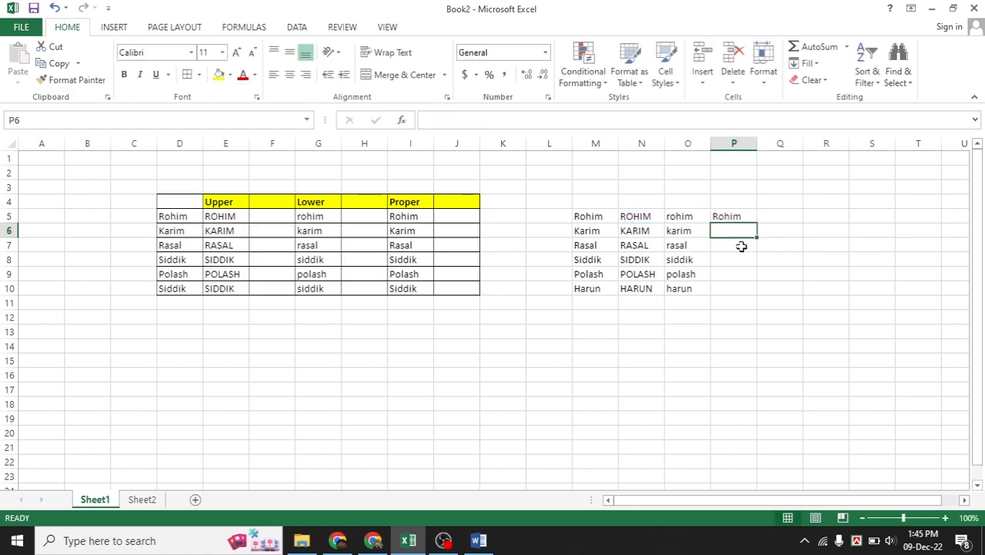
Fill the PROPER formula from P5 down to P10.
{"action": "left_click", "coordinate": [736, 218]}
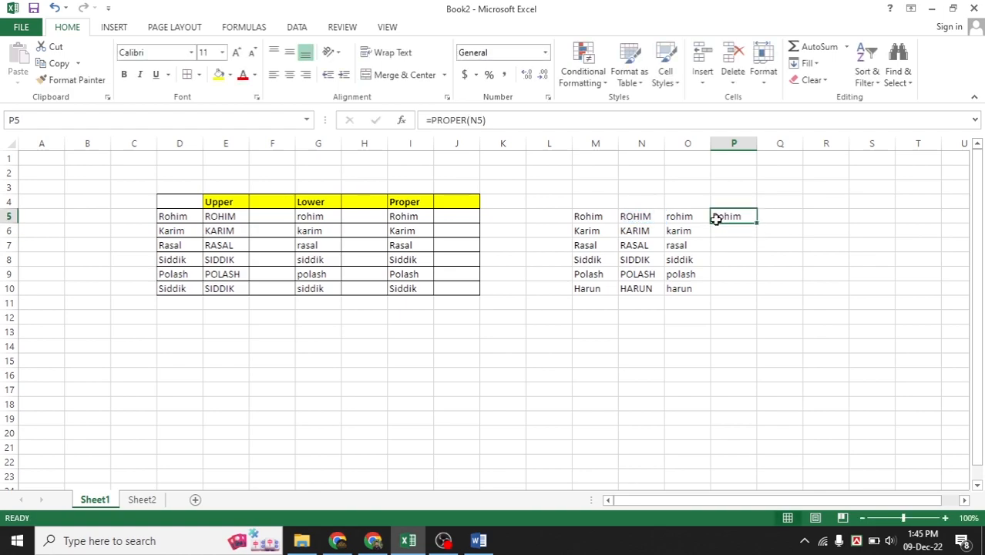
{"action": "left_click_drag", "start_coordinate": [756, 224], "coordinate": [761, 292]}
{"action": "left_click", "coordinate": [772, 264]}
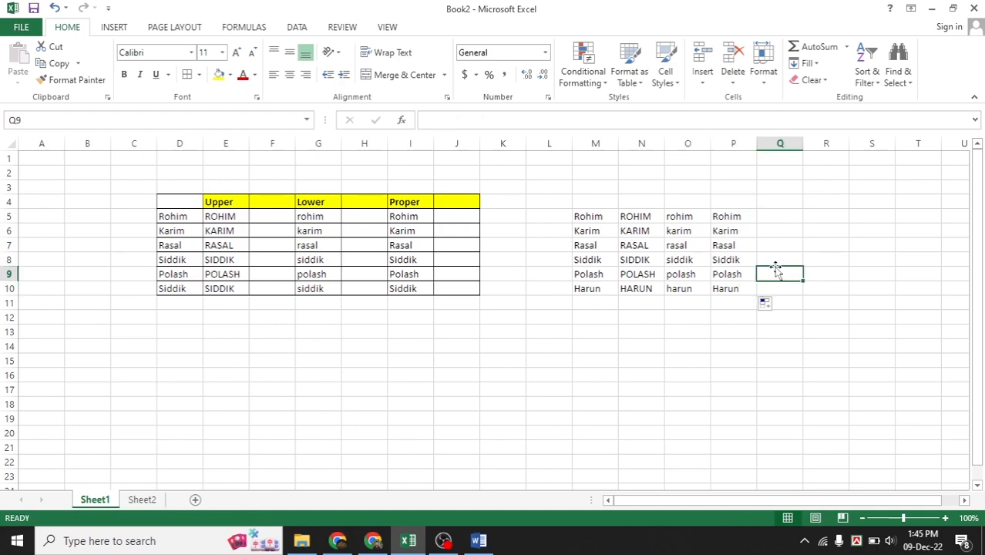
{"action": "left_click", "coordinate": [681, 334]}
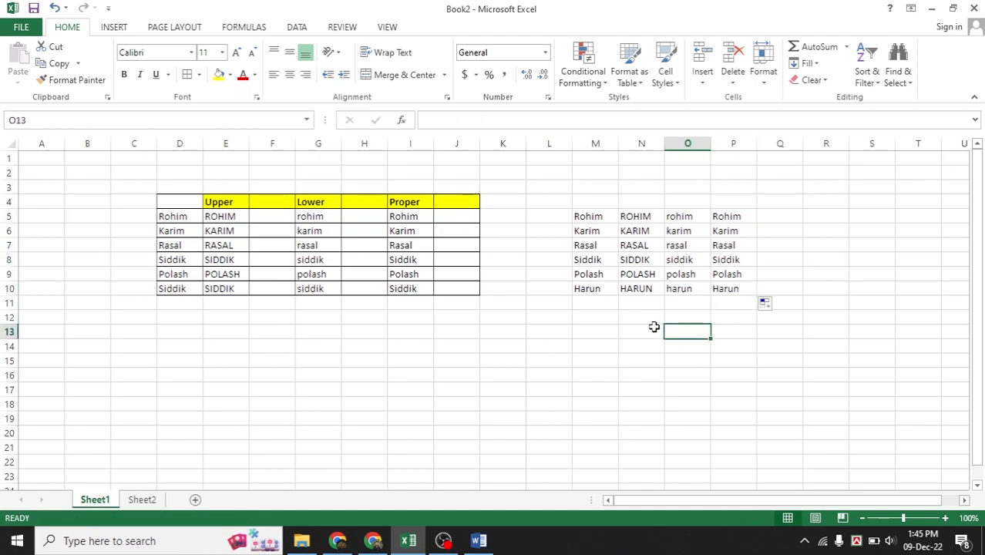
{"action": "left_click", "coordinate": [600, 307]}
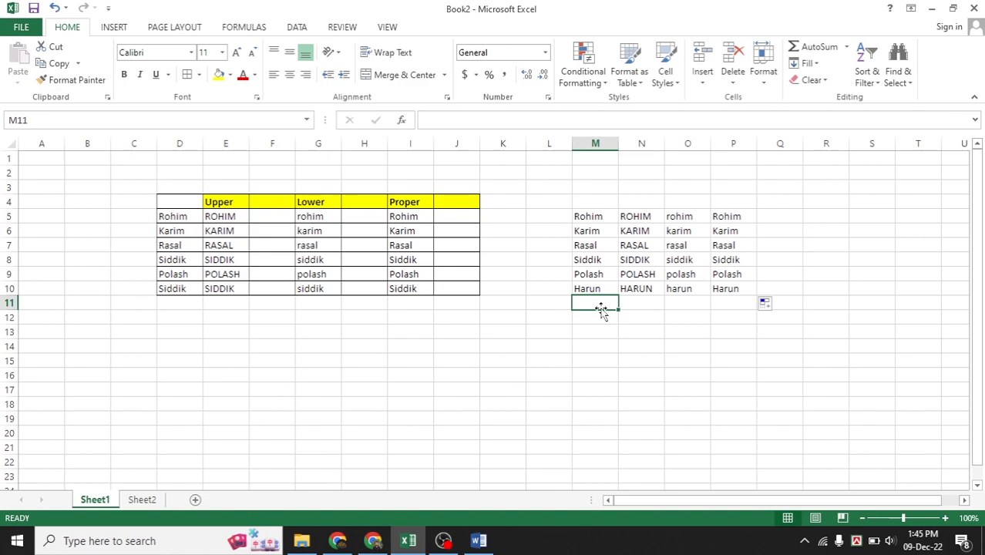